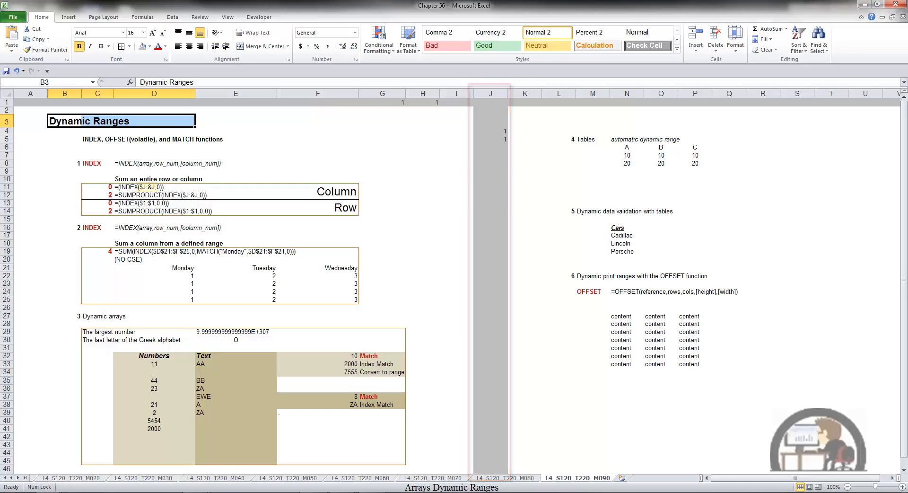
Try to evaluate the $J:$J array argument inside C11's INDEX formula, and view the SUMPRODUCT version in C12.
click(106, 186)
key(F2)
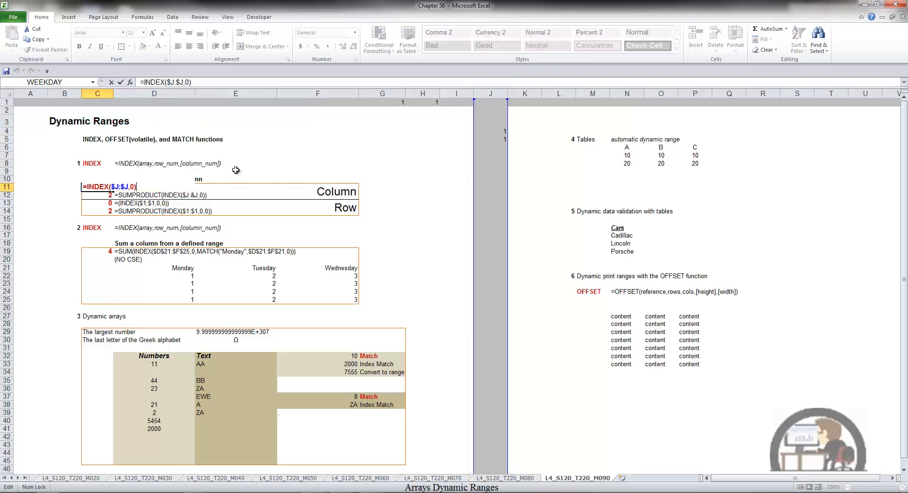
click(128, 188)
click(118, 198)
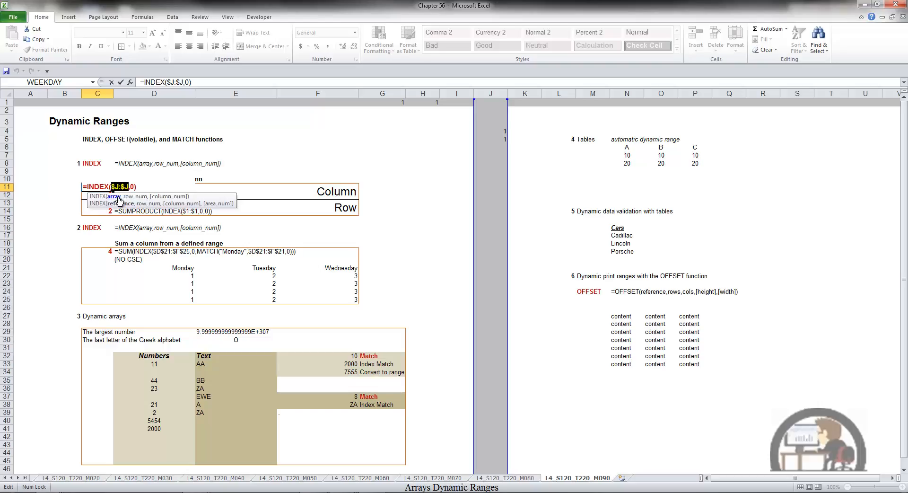
key(F9)
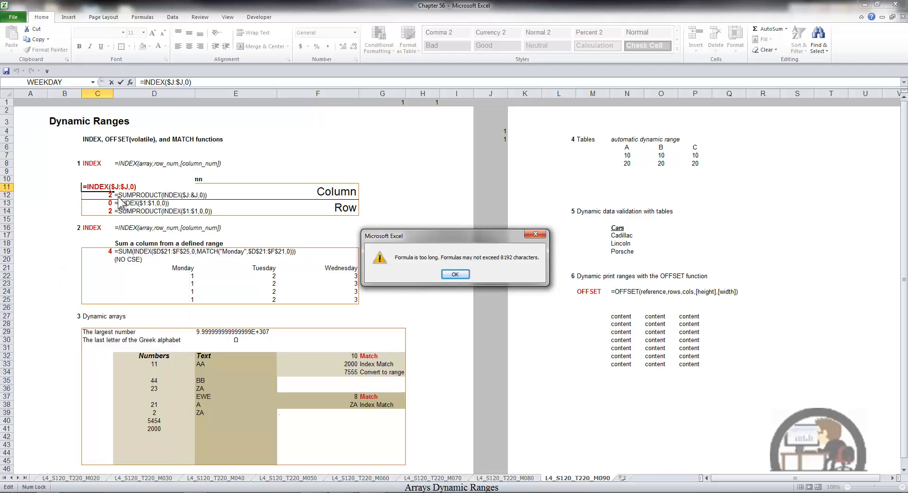
key(Return)
key(Escape)
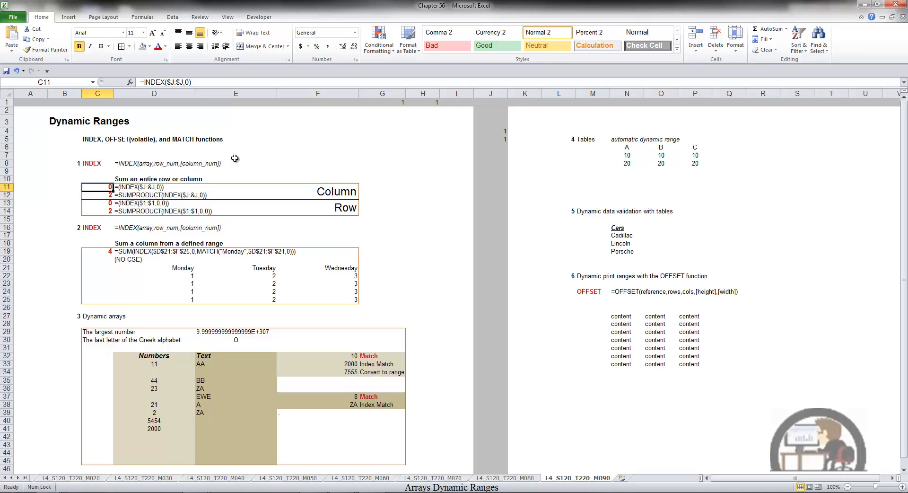
key(Down)
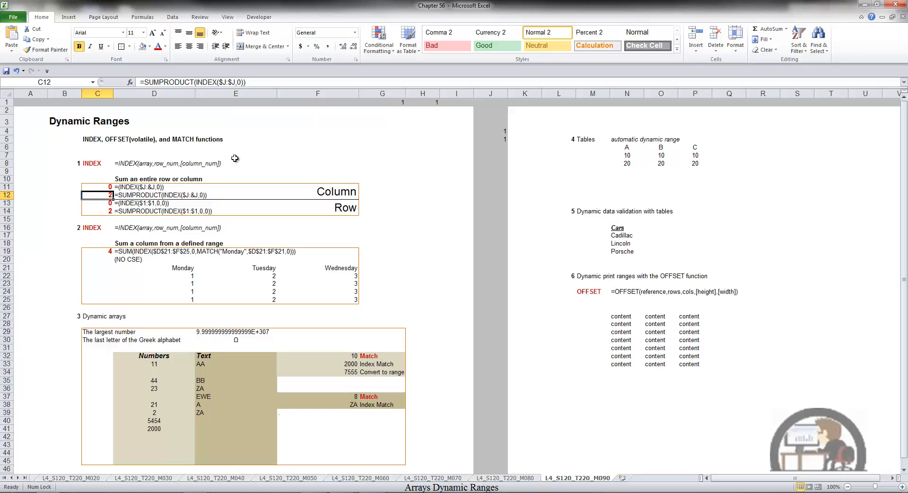
Enter 10 in cell J9 of the shaded column to test the column sum.
click(495, 170)
text(10)
key(Return)
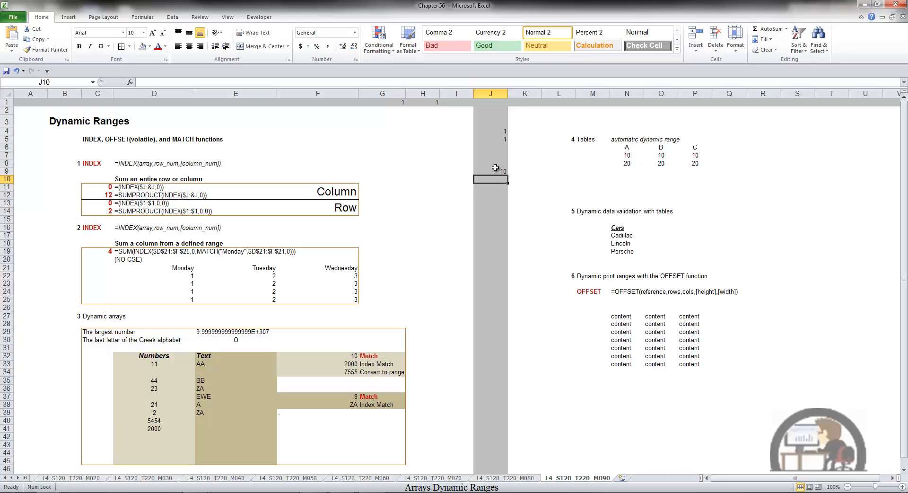
Enter 1 in J50000 and copy it up the column through J9, returning to the start of the sheet.
click(75, 82)
text(j50000)
key(Return)
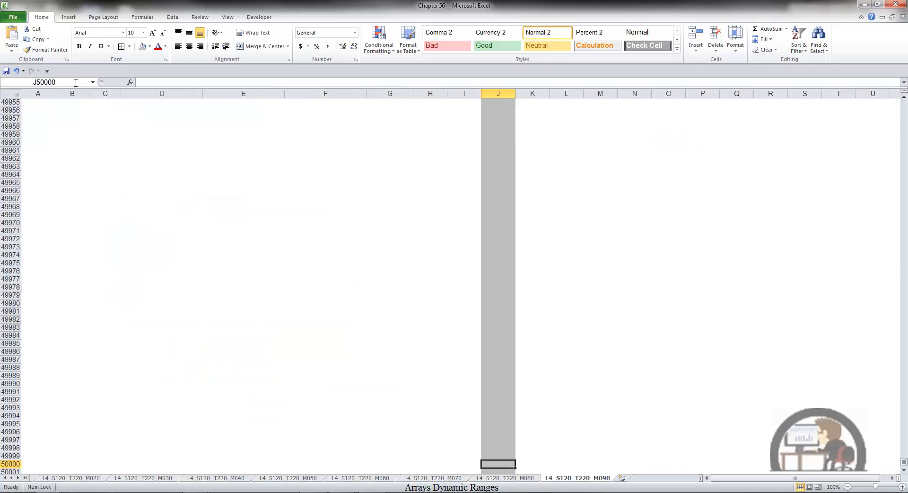
text(1)
key(ctrl+Return)
key(ctrl+c)
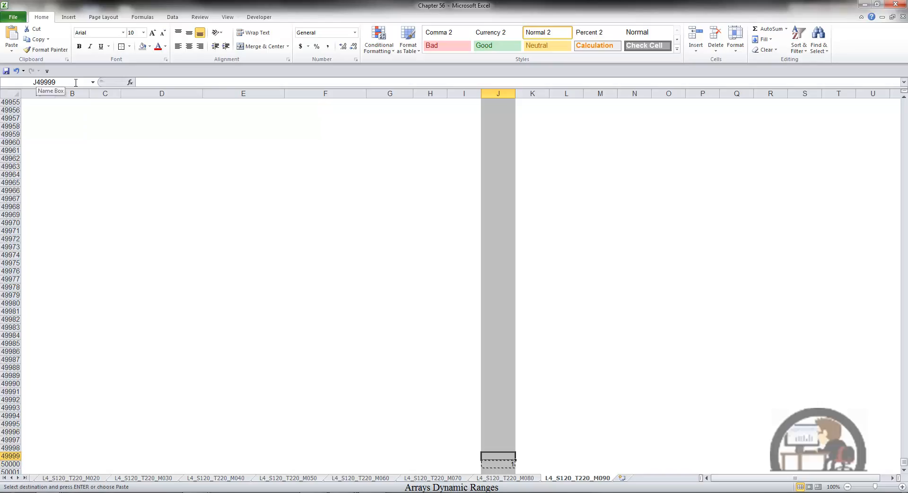
key(ctrl+shift+Up)
key(Return)
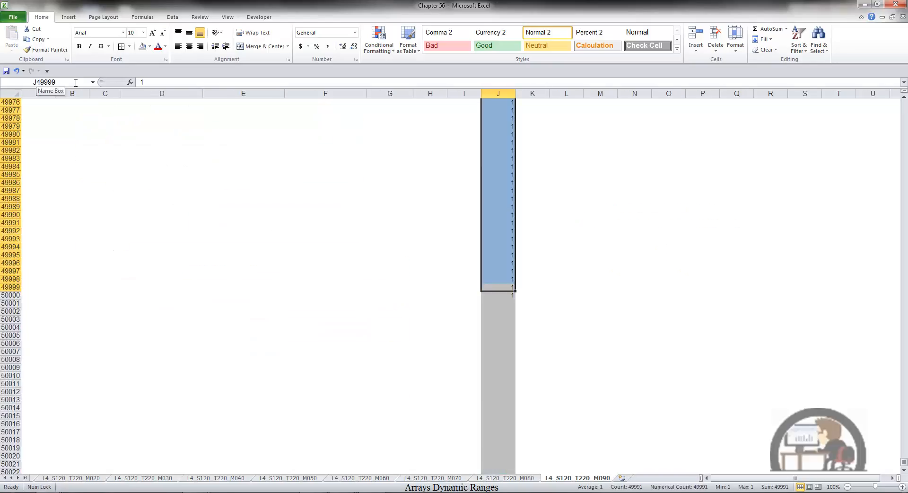
key(ctrl+Home)
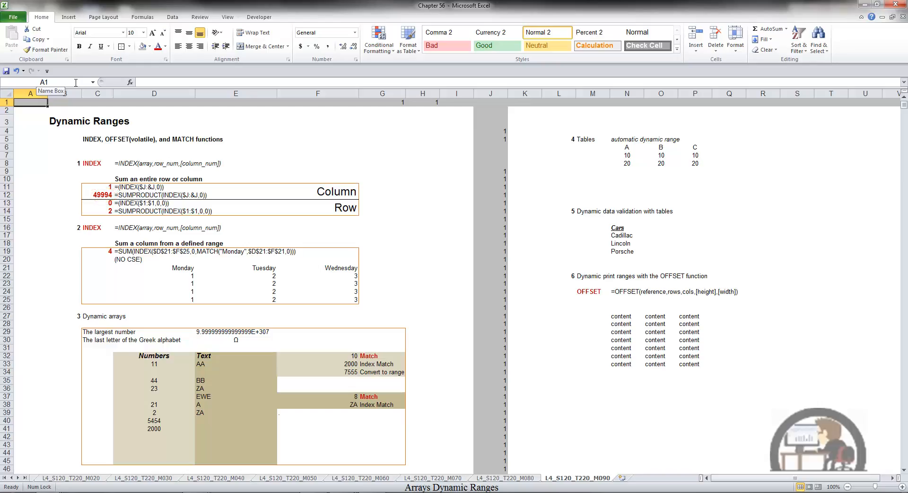
Clear the test values from J9 down to J50000 and return to cell A1.
click(496, 171)
key(ctrl+shift+Down)
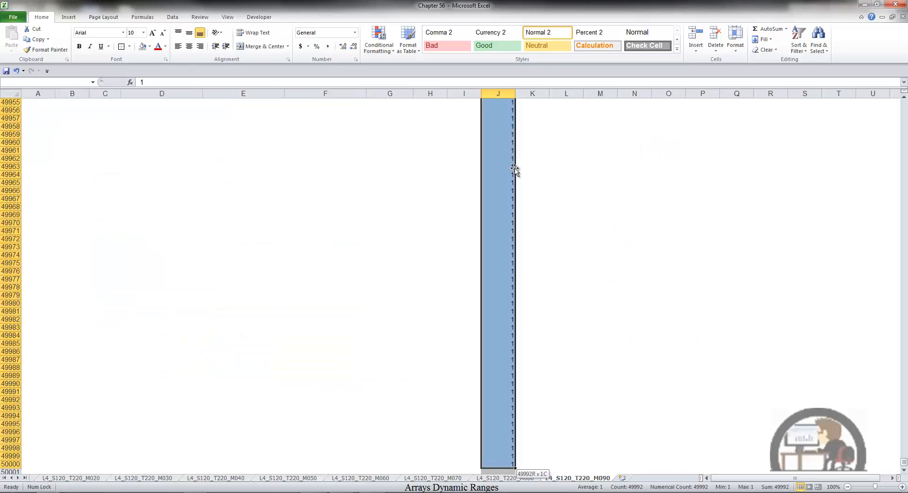
key(Delete)
key(ctrl+Home)
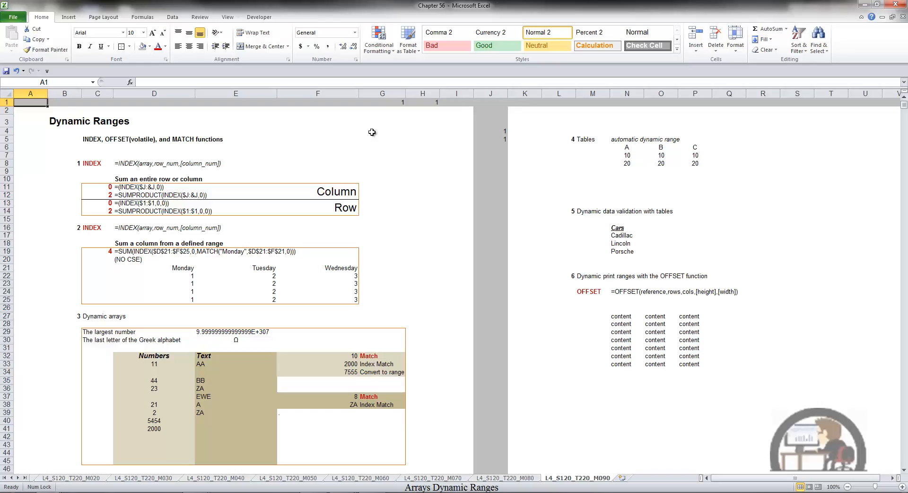
Examine the whole-row INDEX formula in C13 and the SUMPRODUCT version in C14.
click(105, 204)
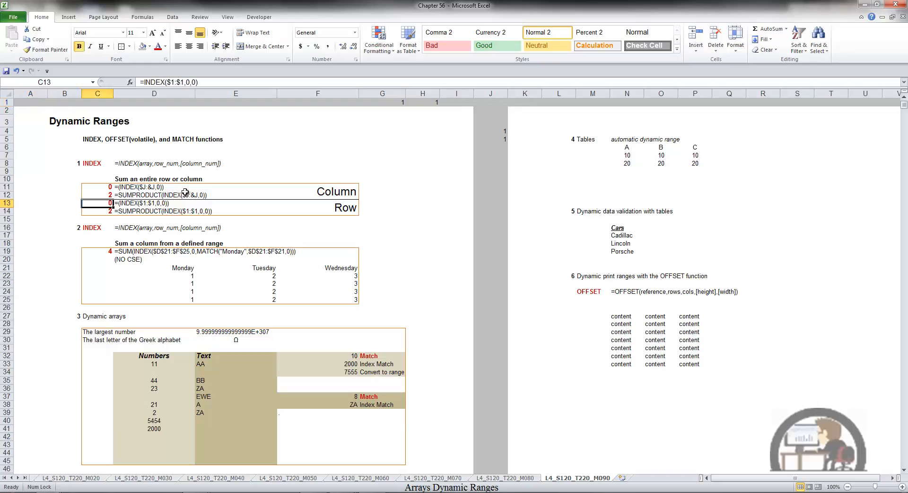
key(F2)
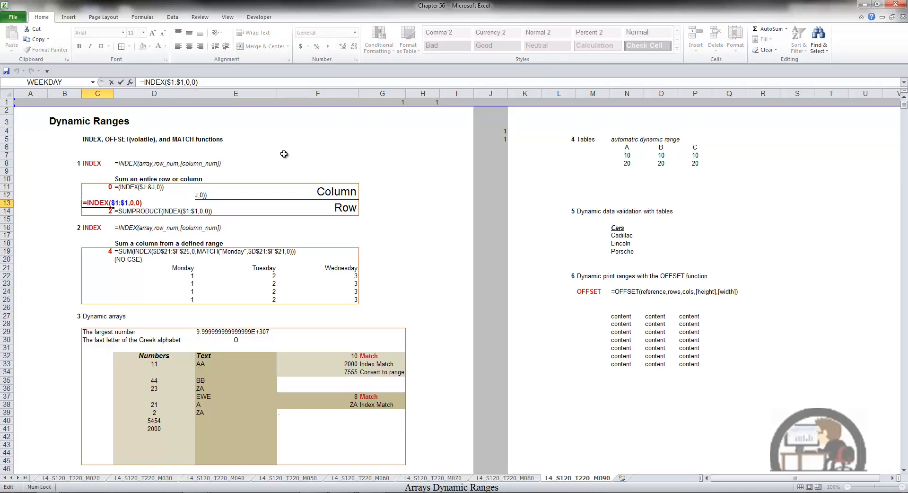
key(Escape)
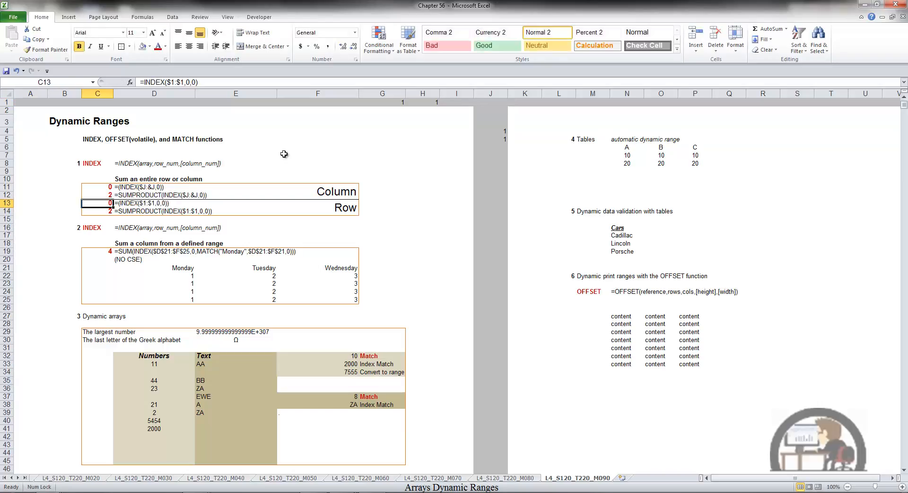
key(Down)
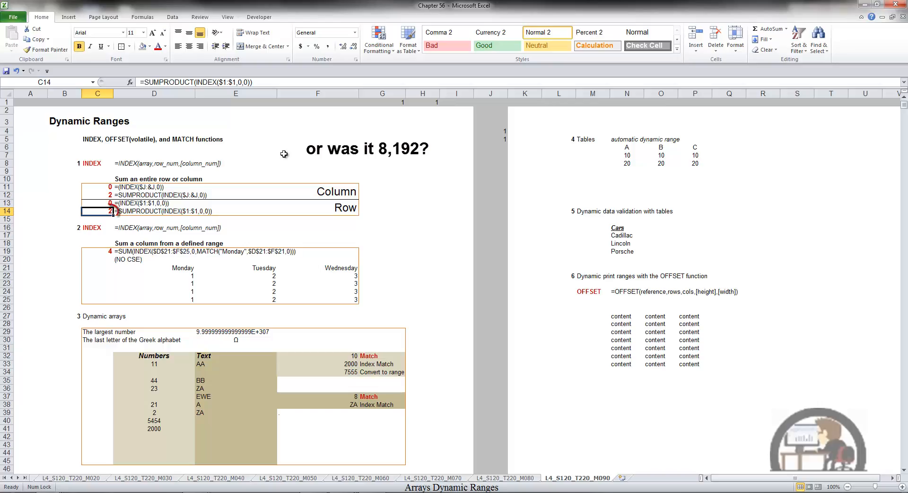
Enter 1 in each cell from L1 to O1 to extend the data in row 1.
click(559, 102)
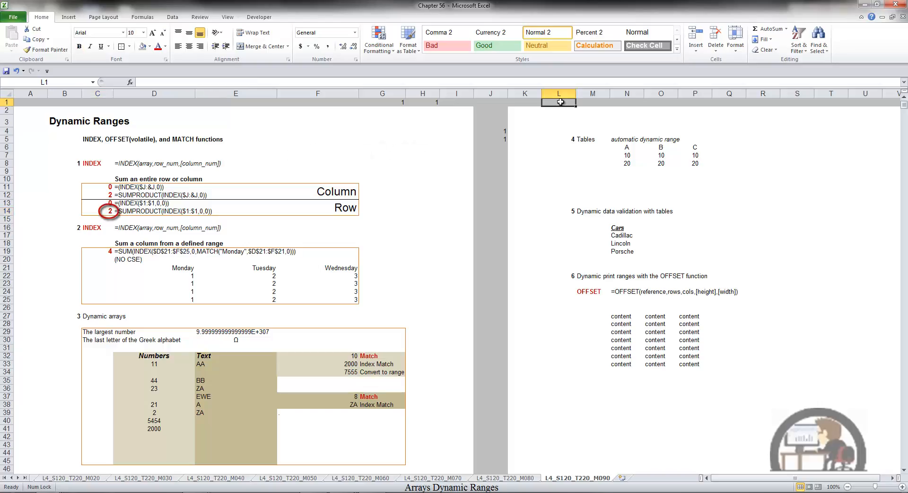
text(1)
key(Tab)
text(1)
key(Tab)
text(1)
key(Tab)
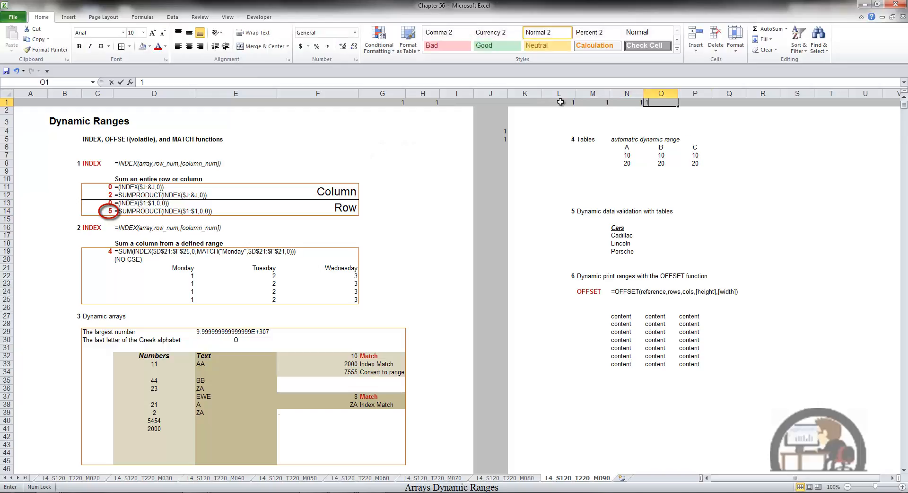
text(1)
key(Tab)
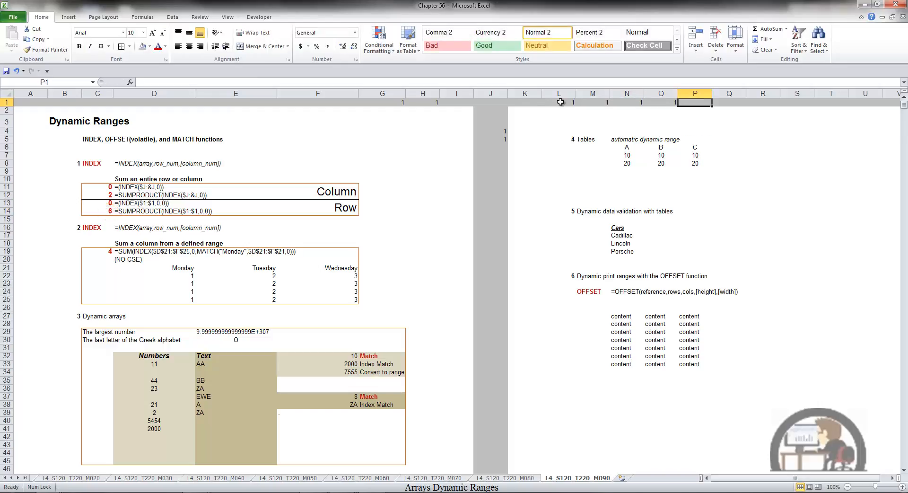
Examine the SUM, INDEX and MATCH formula in C19 and the ranges it references.
click(106, 251)
key(F2)
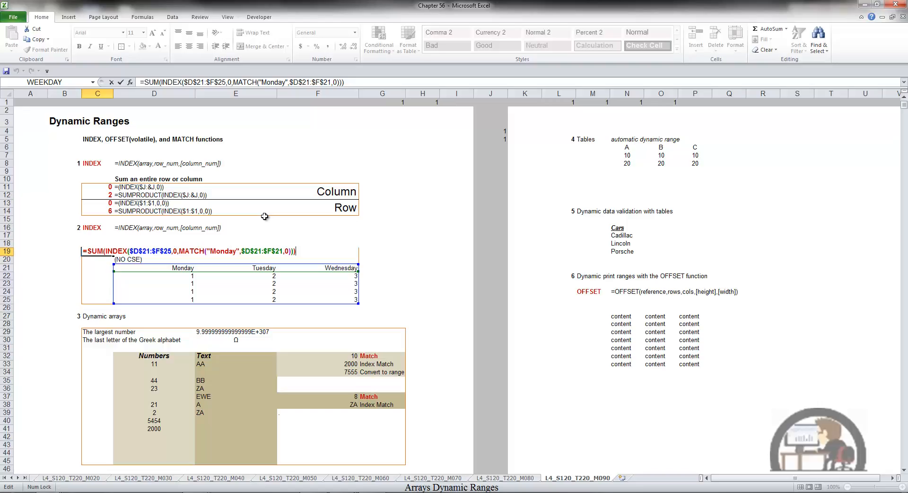
key(ctrl+Return)
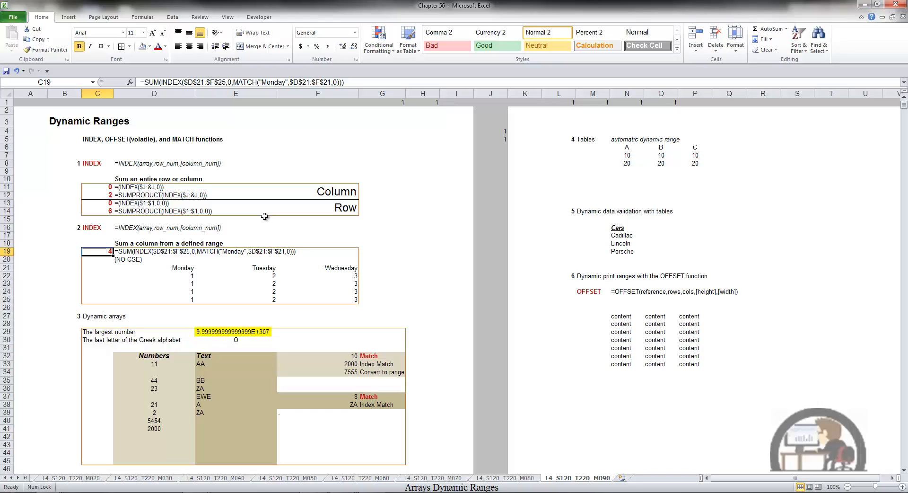
Enter a long number made only of nines in F29, beside the largest number, and clear the cell.
click(318, 331)
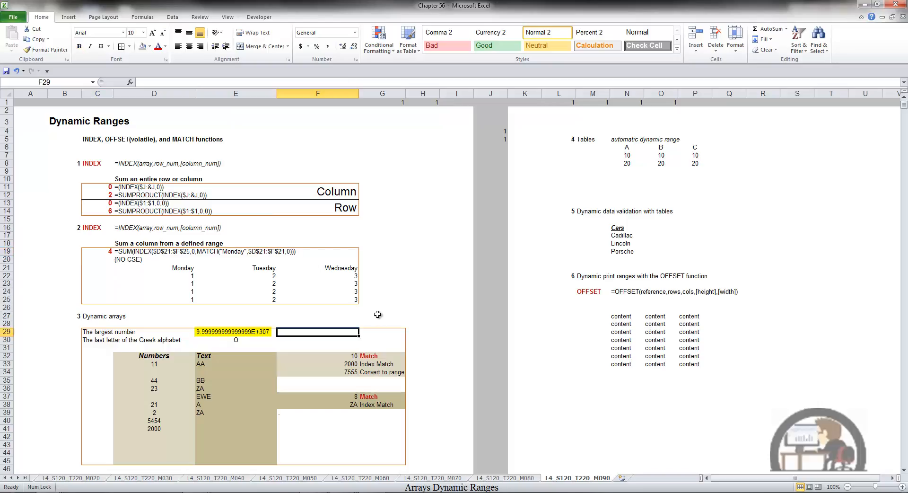
text(999999999999999999999)
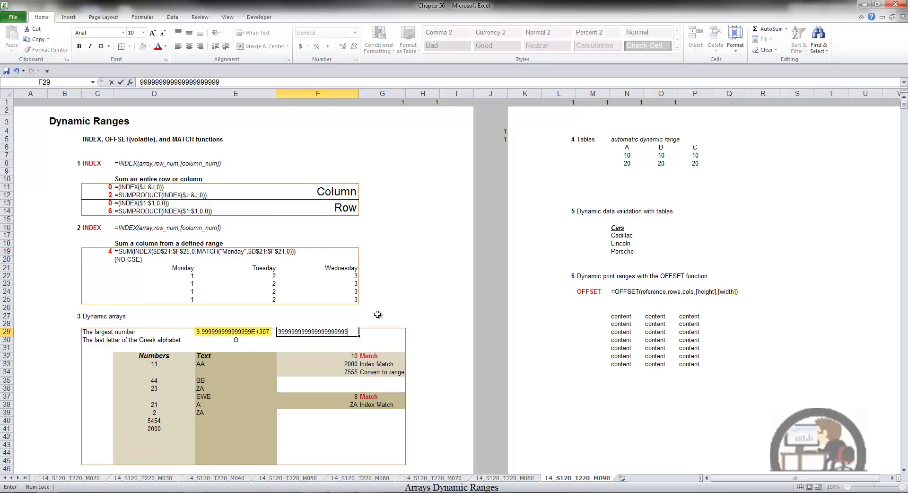
text(99)
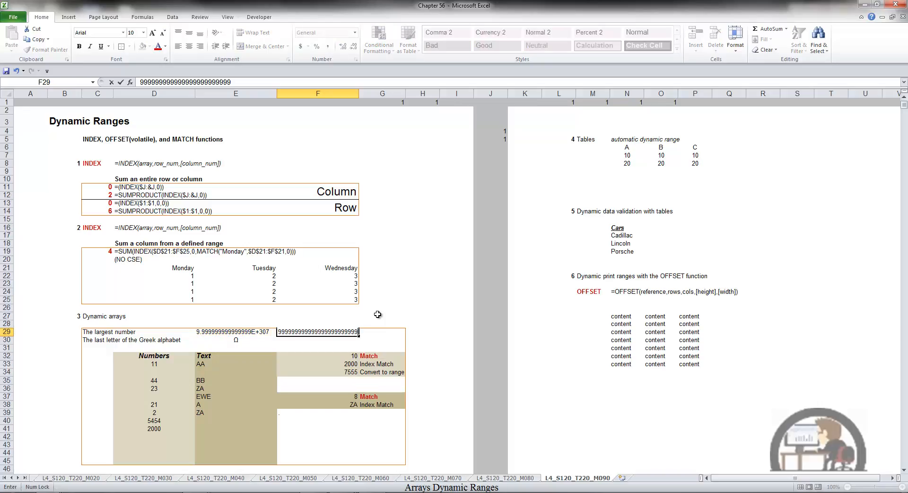
key(ctrl+Return)
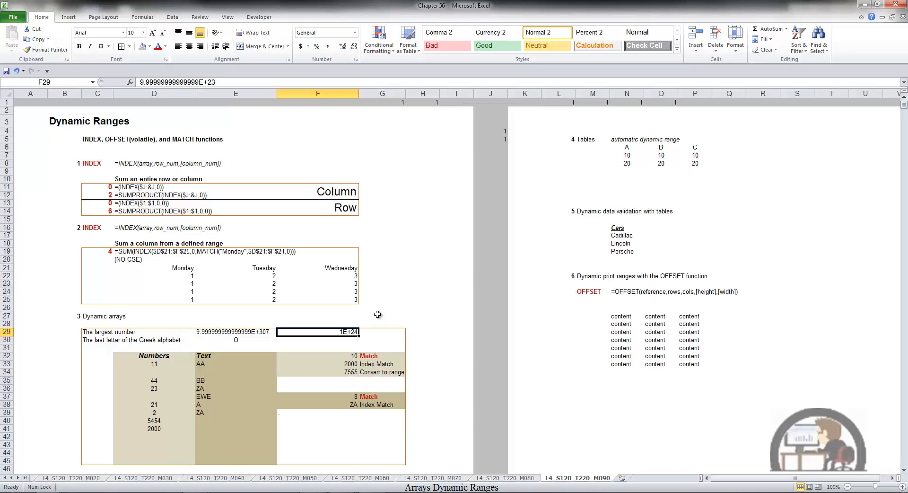
key(Delete)
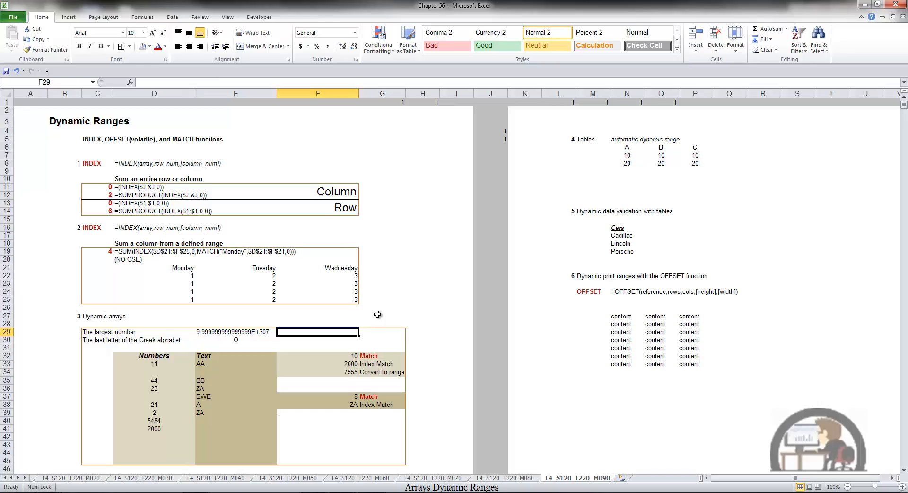
View the Greek letter in E30 and examine the lookup value and lookup array of the MATCH formula in F32.
key(Down)
key(Left)
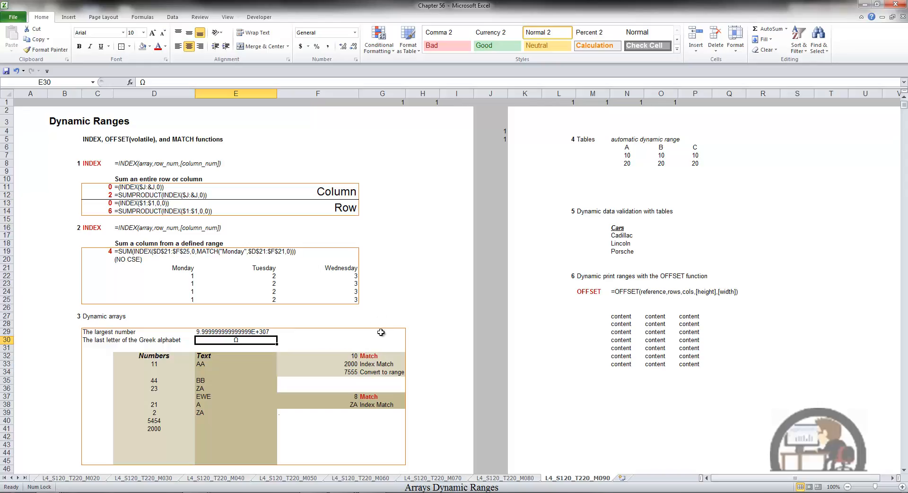
click(351, 355)
key(F2)
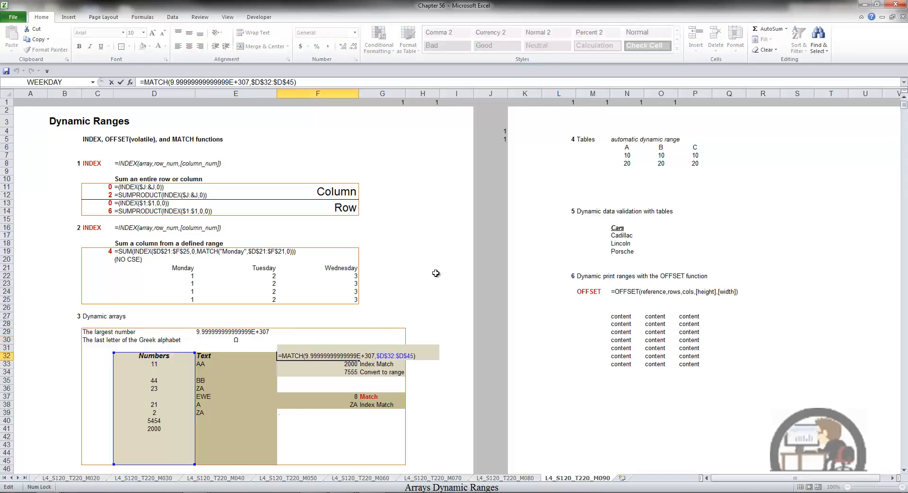
key(Left)
key(Left)
key(Left)
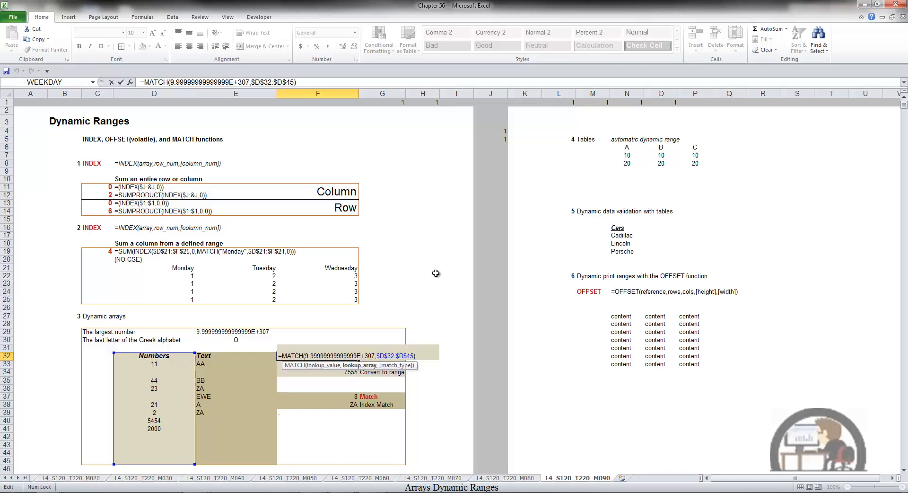
key(ctrl+Return)
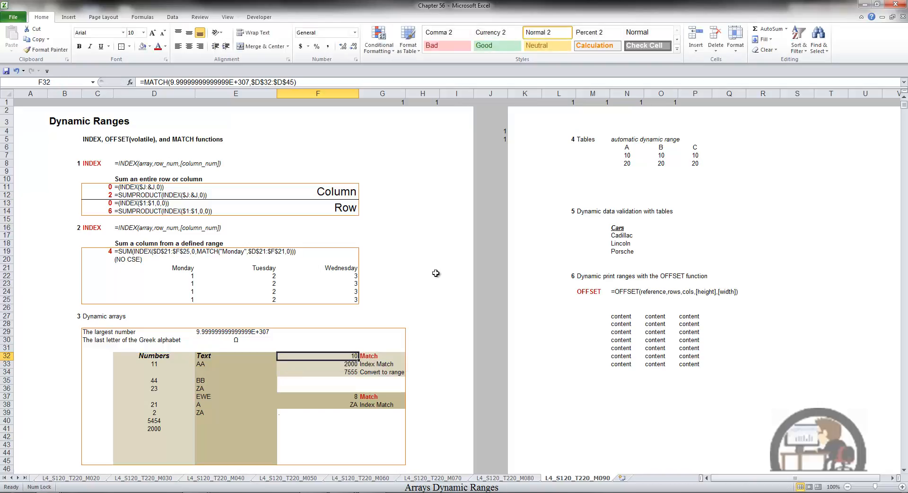
Go down the Numbers column from its header to the last filled cell, D41, counting the positions.
key(Left)
key(Left)
key(Down)
key(Down)
key(Down)
key(Down)
key(Down)
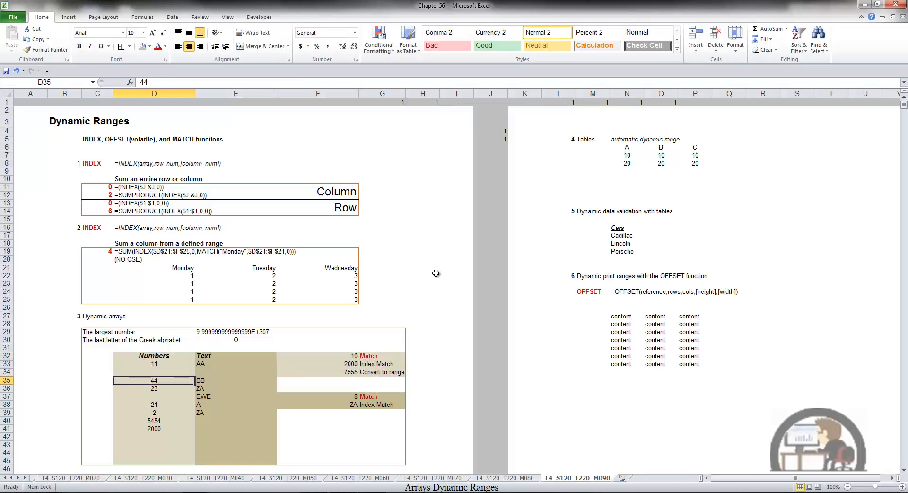
key(Down)
key(Down)
key(Down)
key(Down)
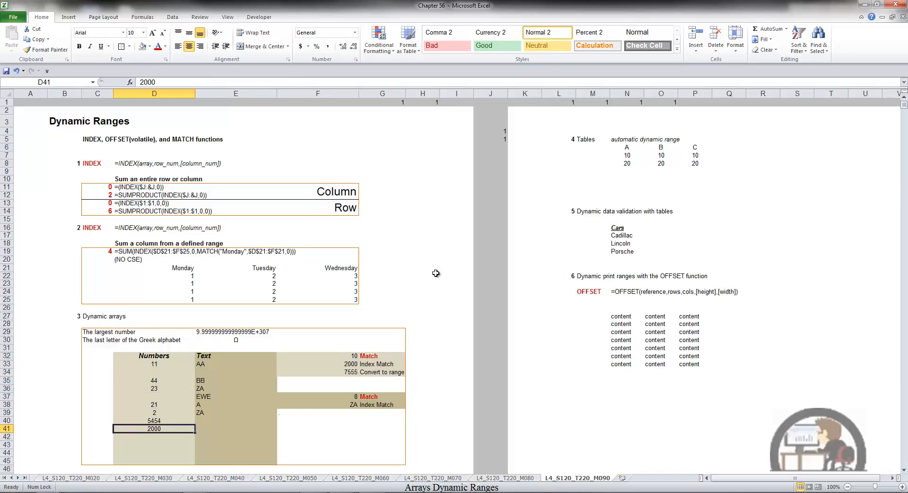
Examine the MATCH formula in F37 and go down the Text column from its header to the last filled cell, E39.
click(359, 399)
key(F2)
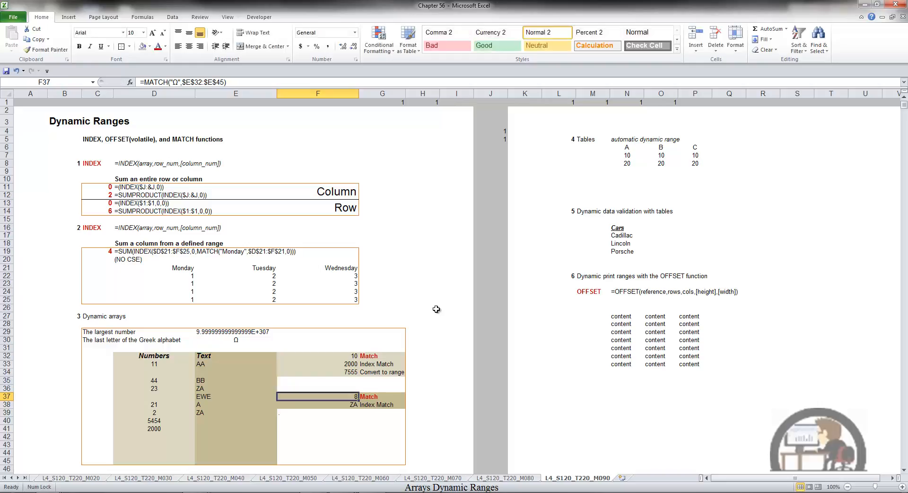
click(226, 357)
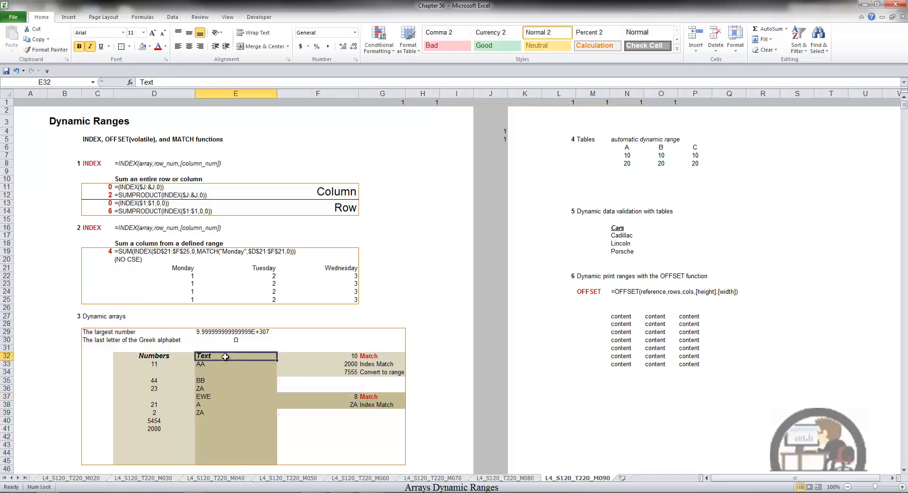
key(Down)
key(Down)
key(Down)
key(Down)
key(Down)
key(Down)
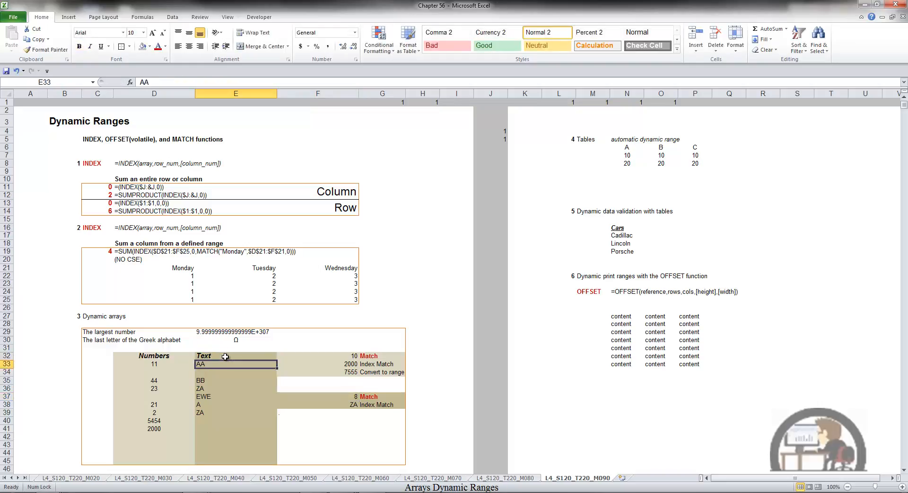
key(Down)
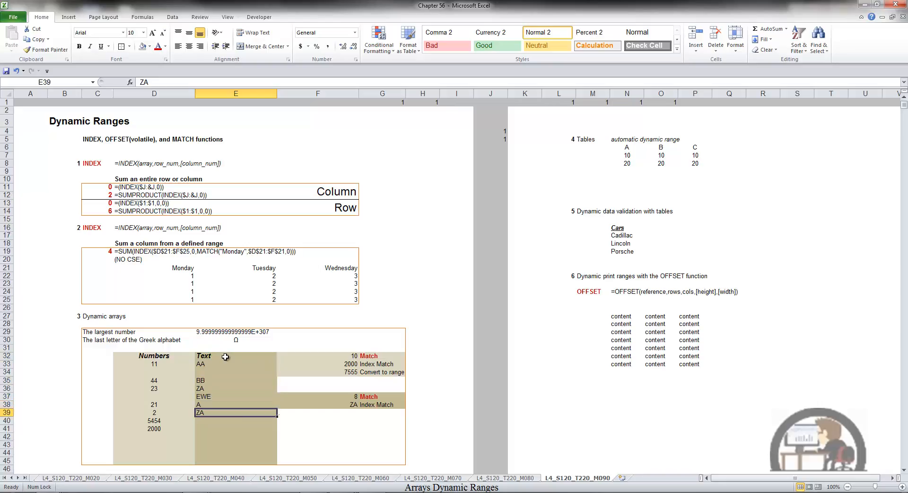
Examine the INDEX and MATCH formula in F33, including the lookup value of its MATCH part.
double_click(339, 365)
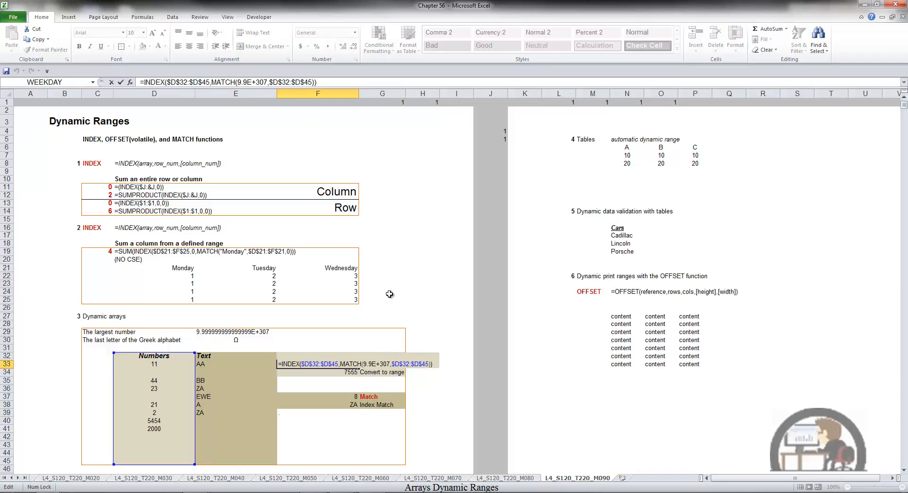
key(Left)
key(Left)
key(Left)
key(Left)
key(Left)
key(Left)
key(Left)
key(Left)
key(Left)
key(Left)
key(Left)
key(Left)
key(Left)
key(Left)
key(Left)
key(Left)
key(Left)
key(Left)
key(Left)
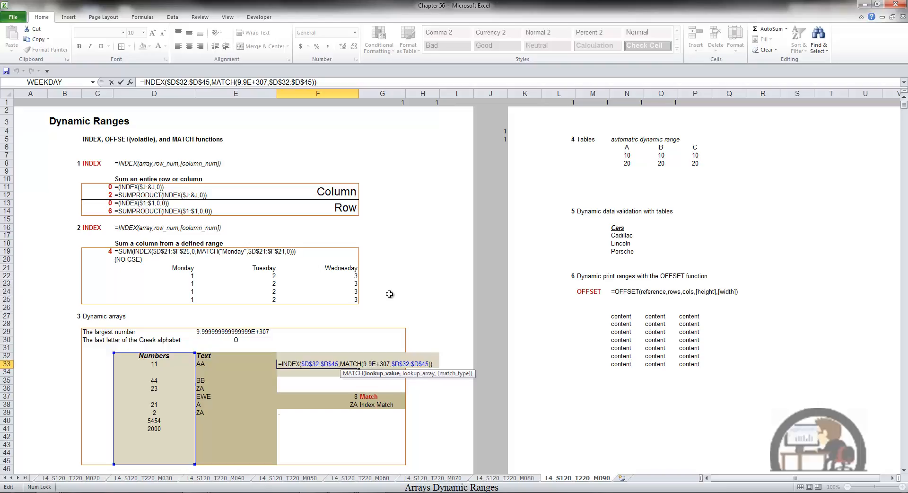
key(Return)
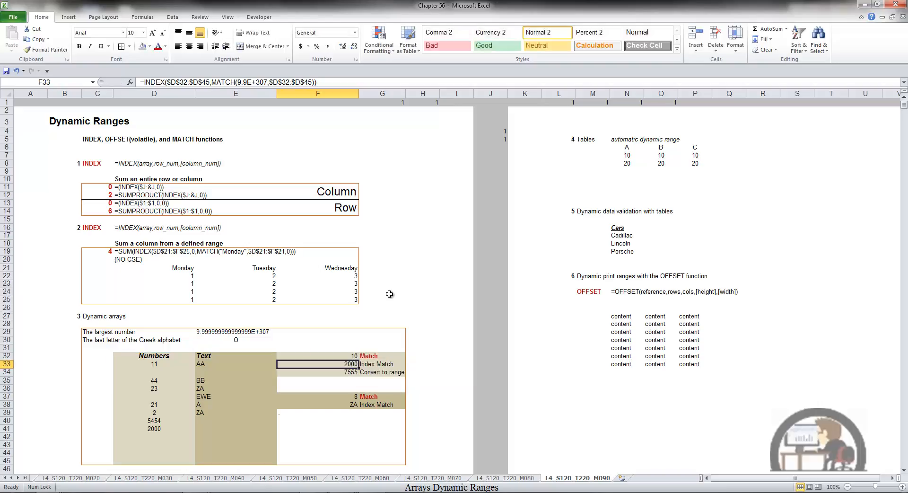
Add the number 1 in D42, directly below the last entry of the Numbers column.
click(162, 436)
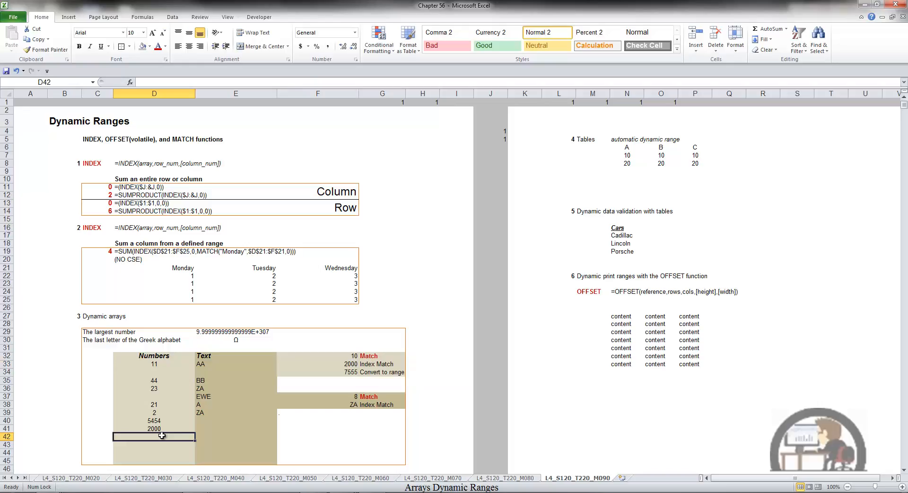
text(1)
key(Return)
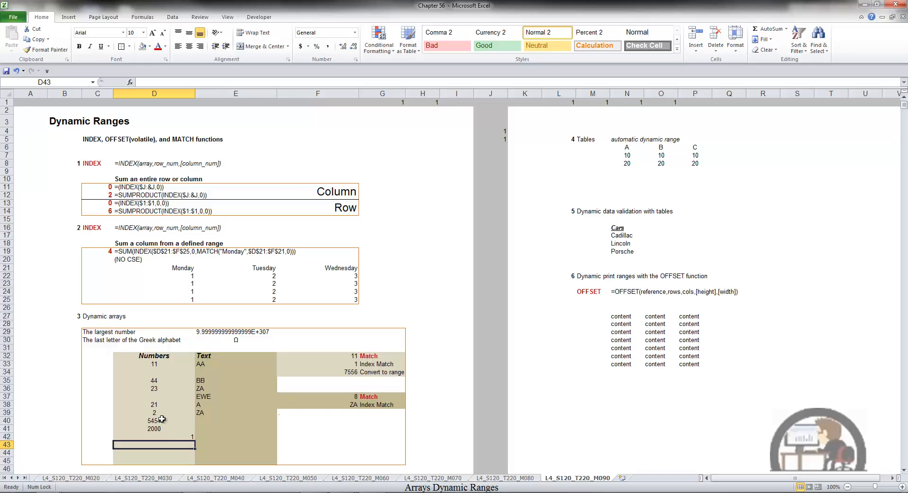
Examine the SUMPRODUCT formula in F34 against the range D32:D42, and the INDEX and MATCH formula in F38.
click(350, 373)
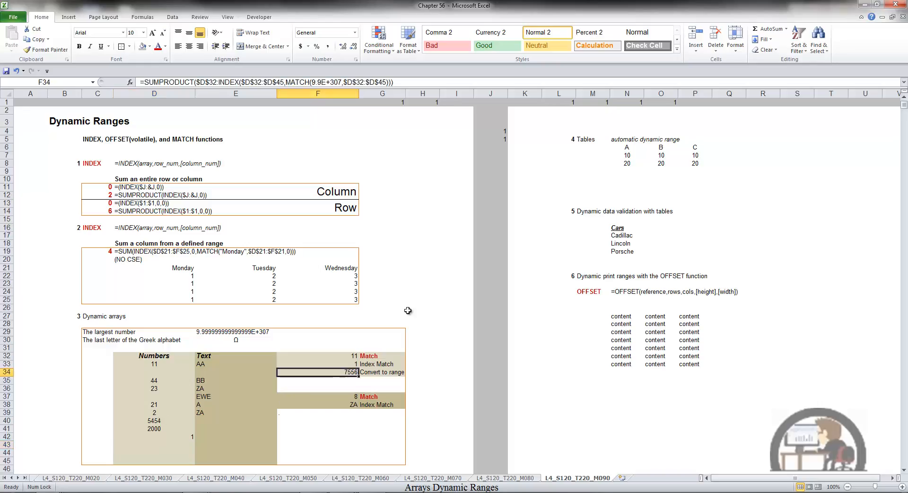
key(F2)
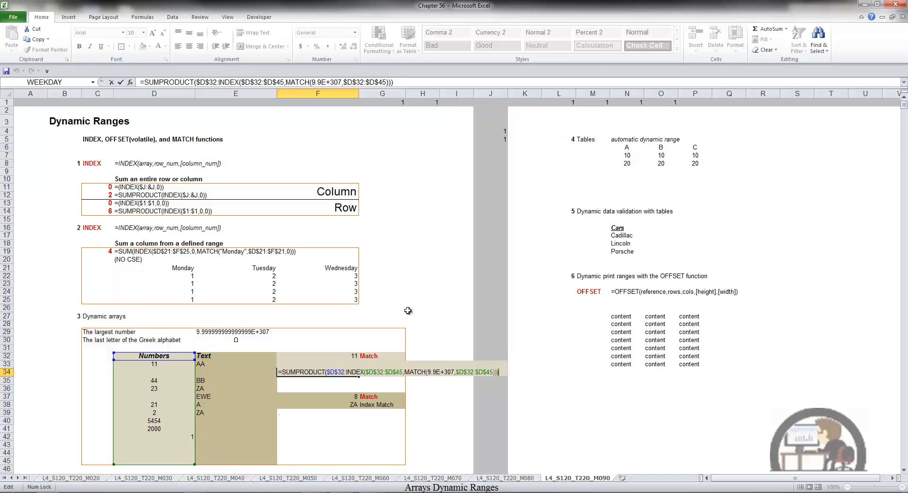
key(Return)
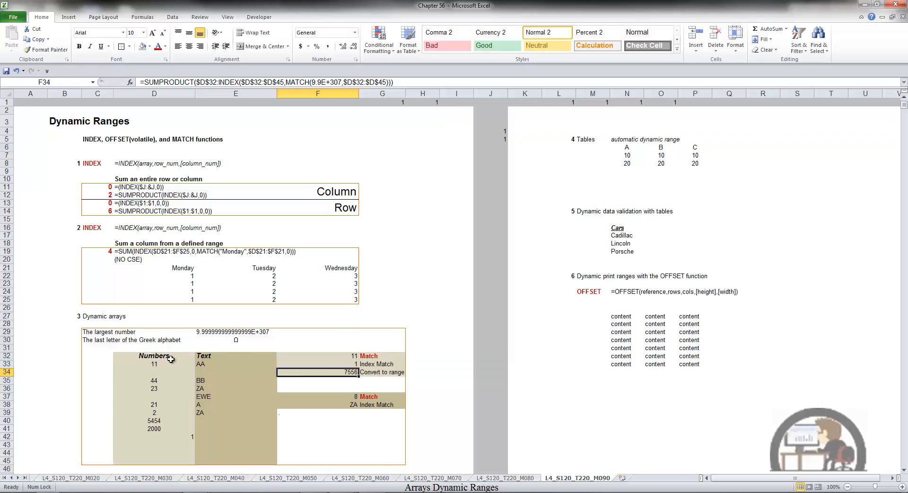
drag(171, 358, 163, 441)
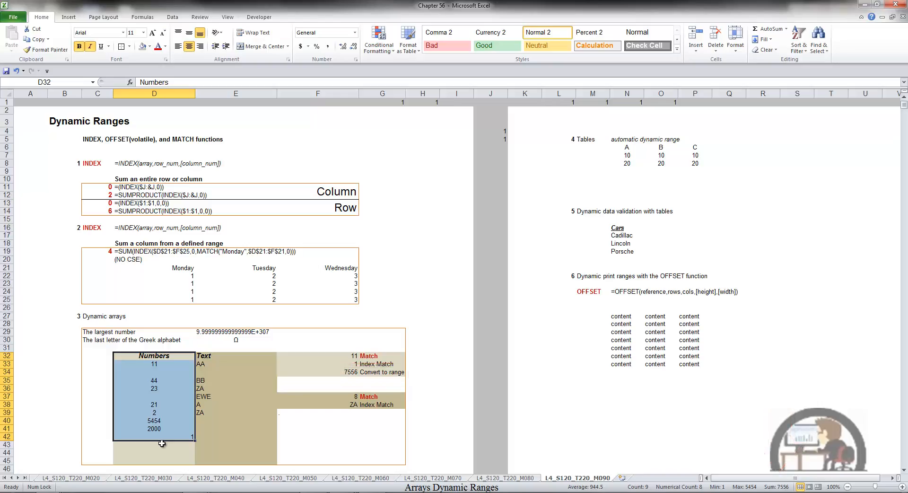
click(355, 404)
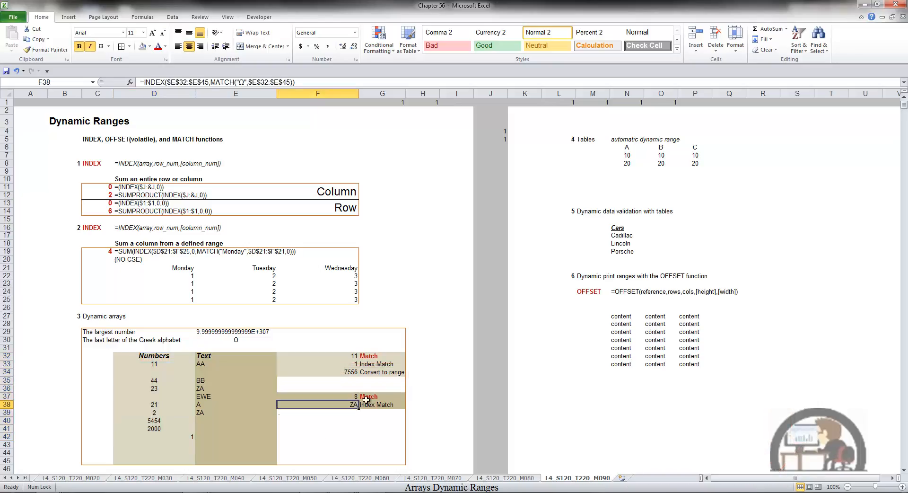
key(F2)
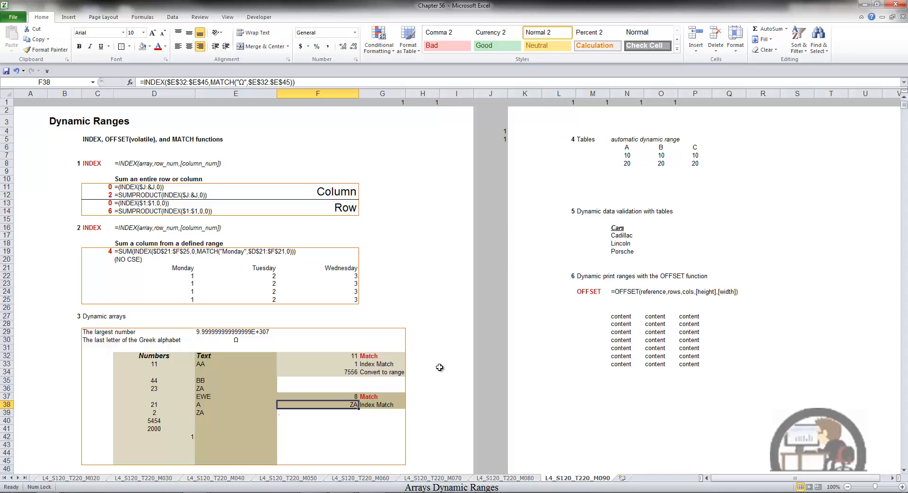
Start converting the range N6:P8, with headers A, B and C, into a table.
drag(626, 148, 700, 166)
key(ctrl+t)
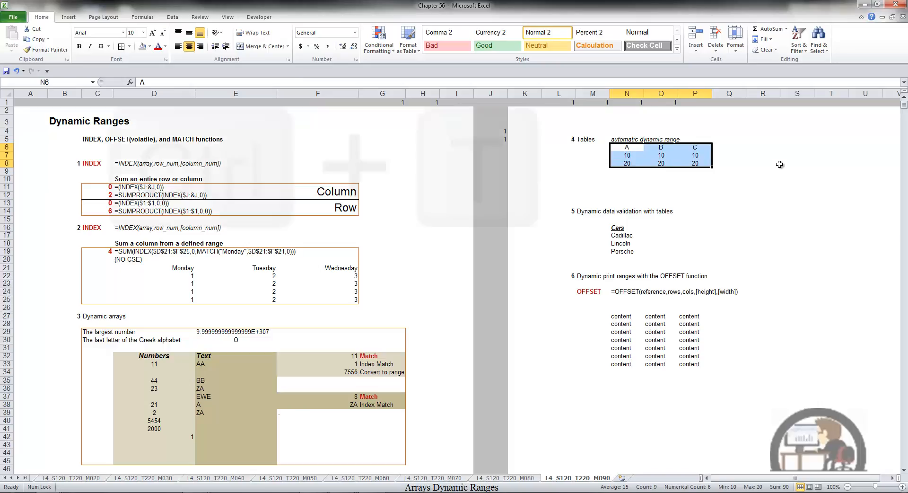
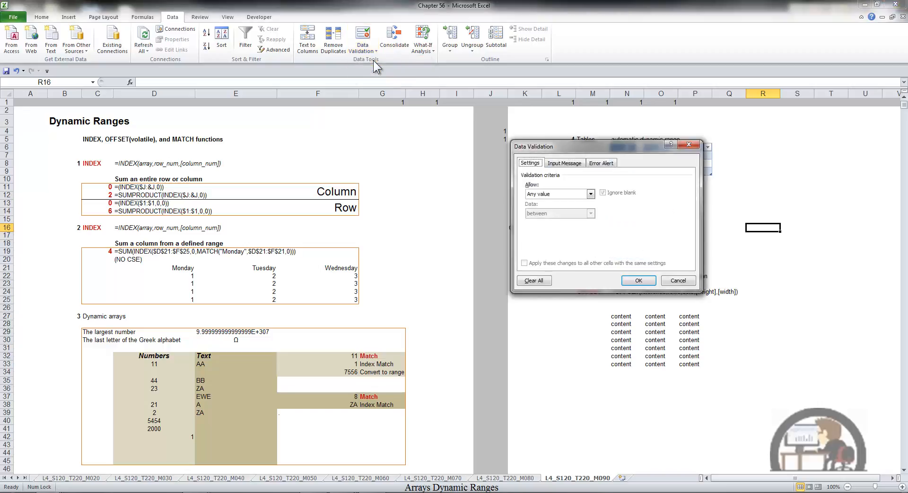
Set up list data validation for R16 with the source =INDIRECT(K16).
click(590, 195)
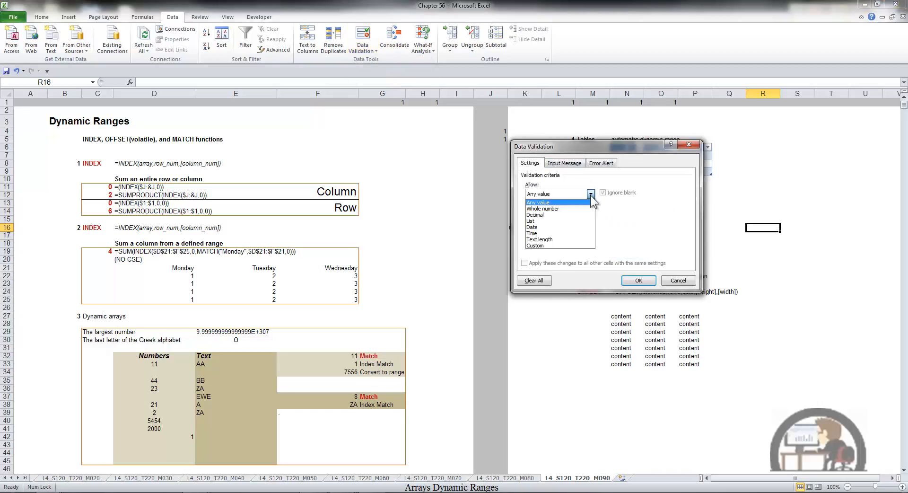
click(580, 221)
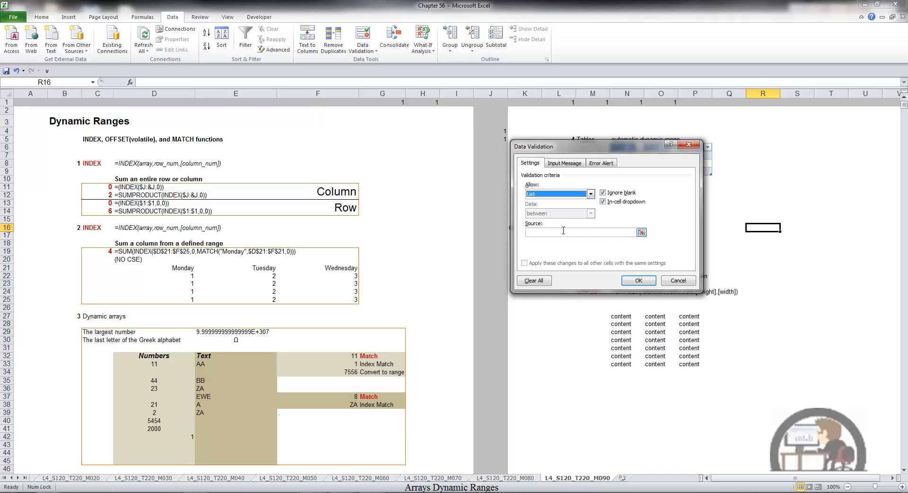
click(580, 232)
drag(580, 148, 354, 130)
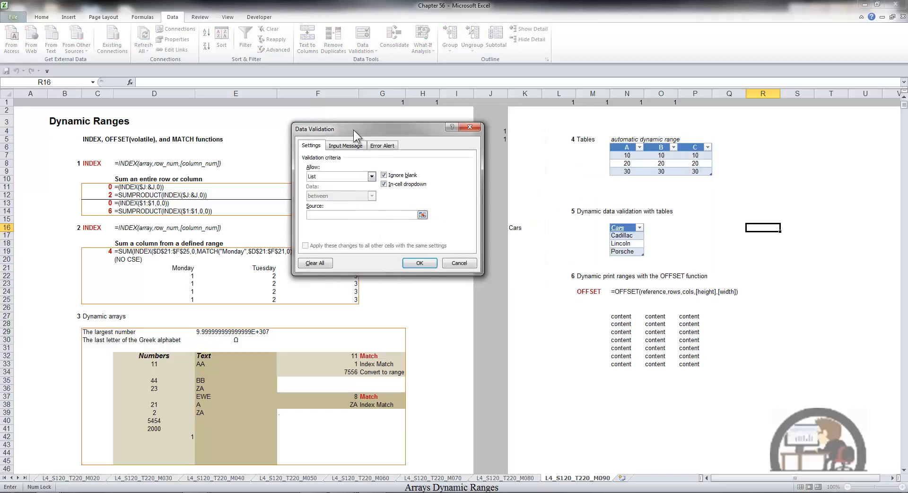
text(=)
key(Caps_Lock)
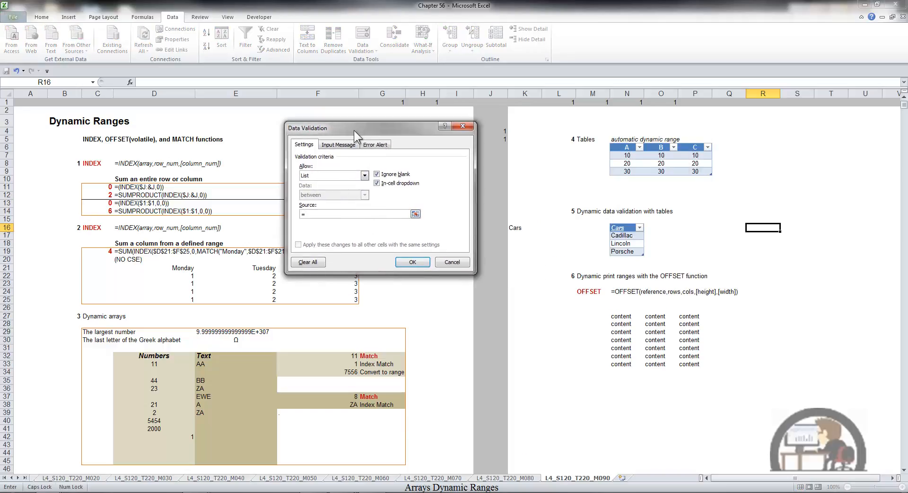
text(INDIRECT)
text((K16)
click(413, 262)
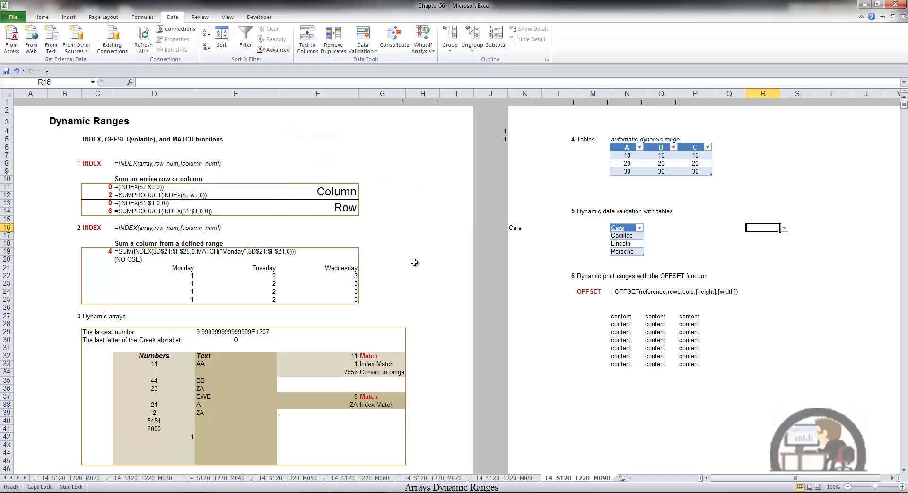
Add Fiat below Porsche in the Cars table and check the choices offered by the dropdown in R16.
click(785, 228)
click(627, 259)
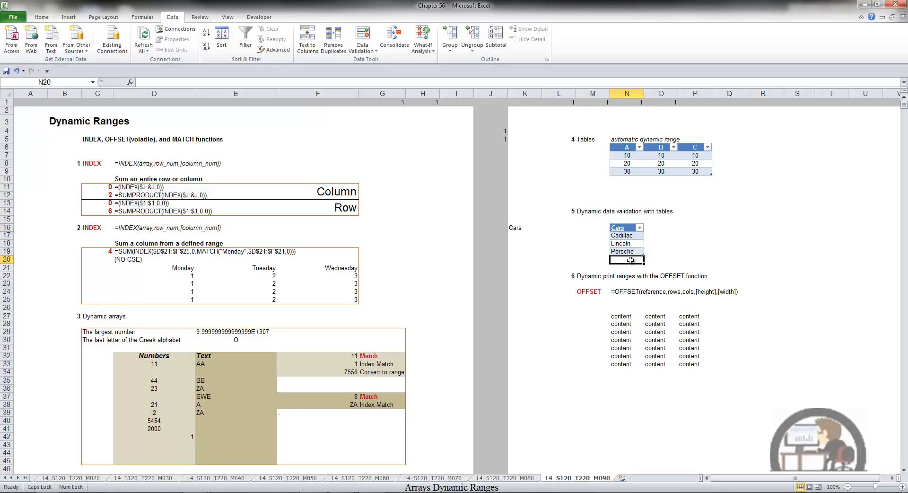
text(Fiat)
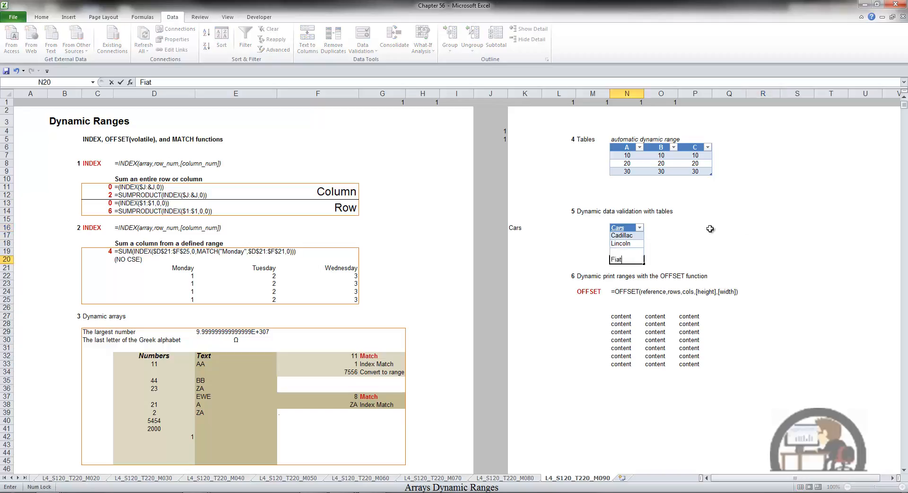
key(Return)
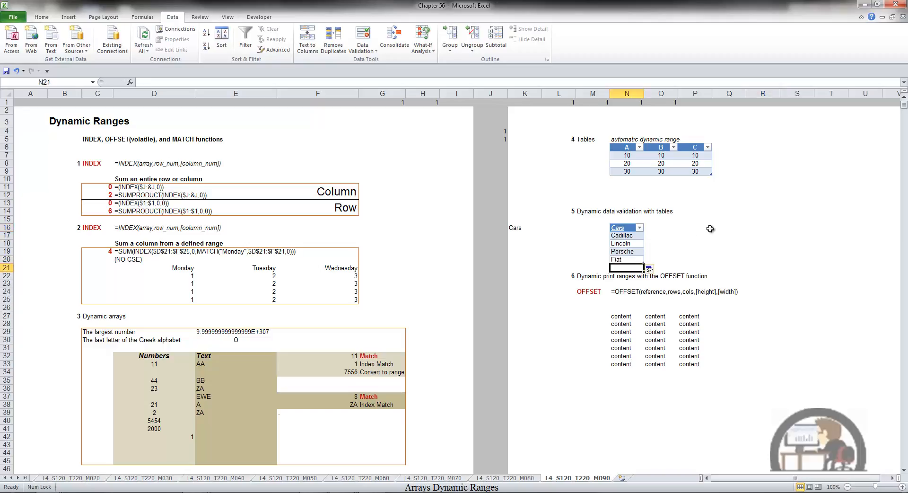
click(755, 227)
click(784, 228)
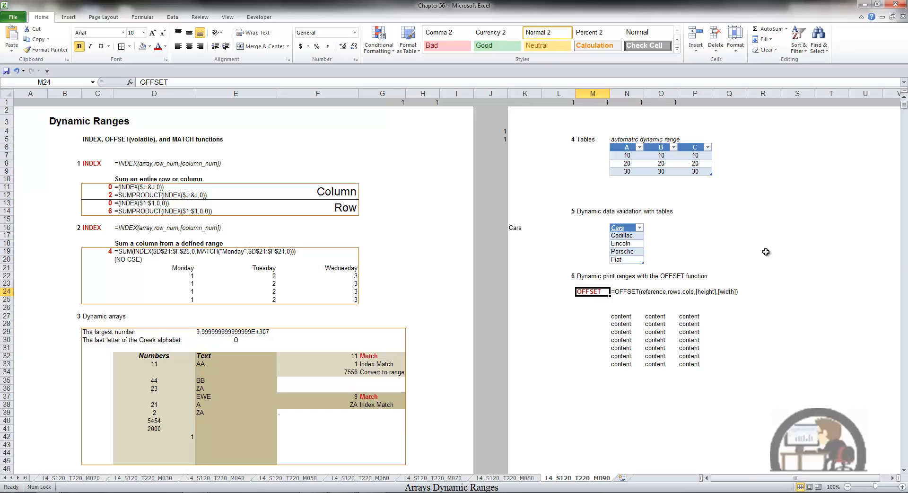
Begin an OFFSET formula in M36 with the reference N27:R35, 0 rows and 0 columns.
click(607, 387)
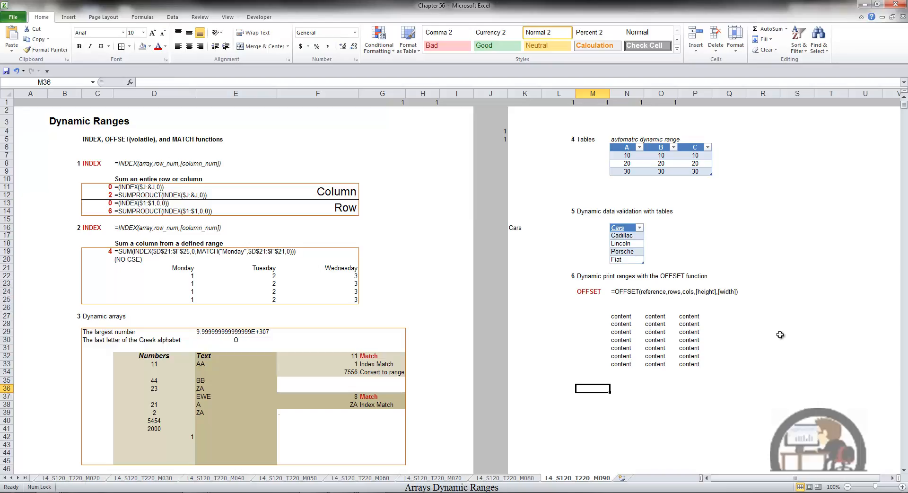
key(Caps_Lock)
text(=OFFSET()
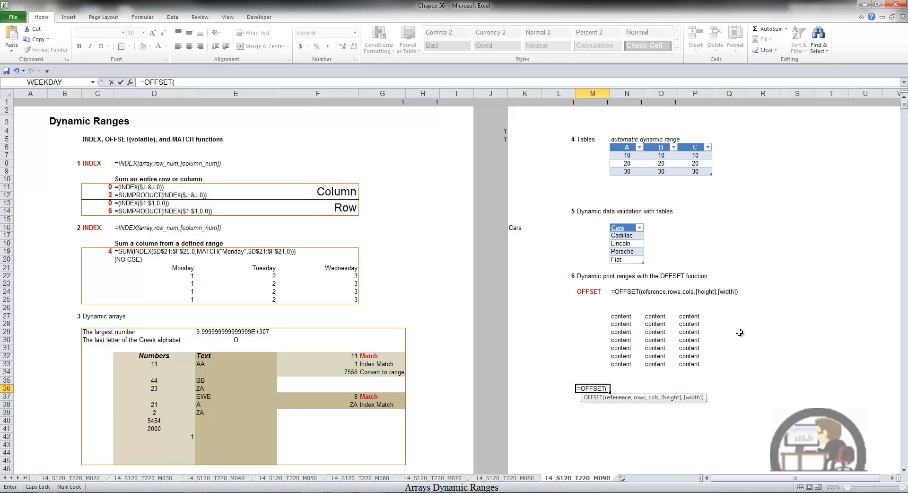
mouse_move(622, 317)
mouse_down()
mouse_move(719, 335)
mouse_move(785, 368)
mouse_move(754, 376)
mouse_move(808, 356)
mouse_up()
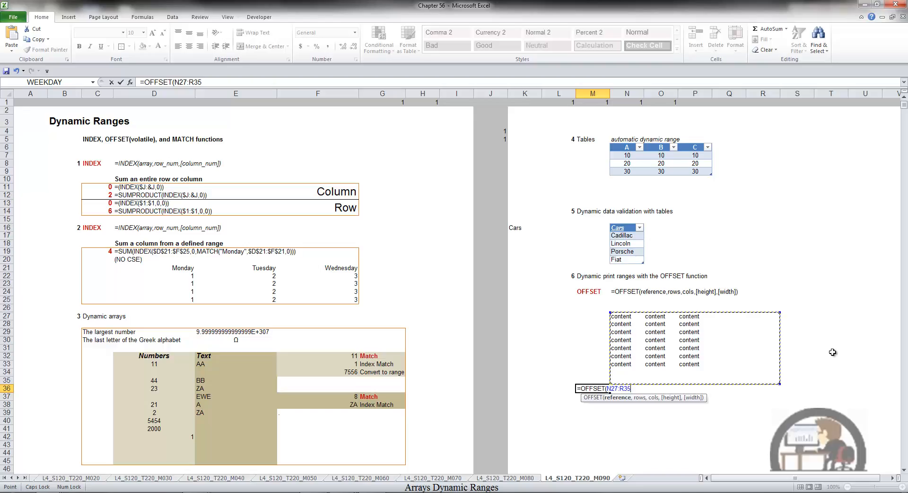
text(,)
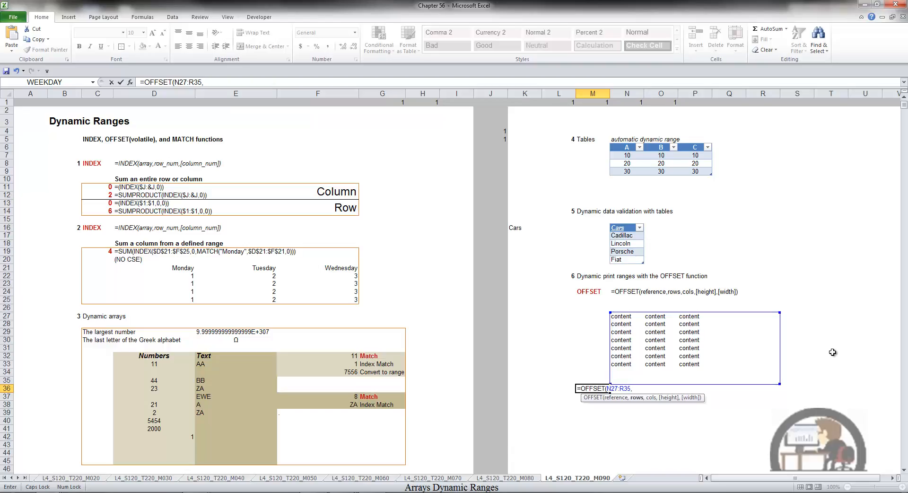
text(0,0,)
Enter COUNTA(N27:N35) as the height argument of the OFFSET formula.
text(CO)
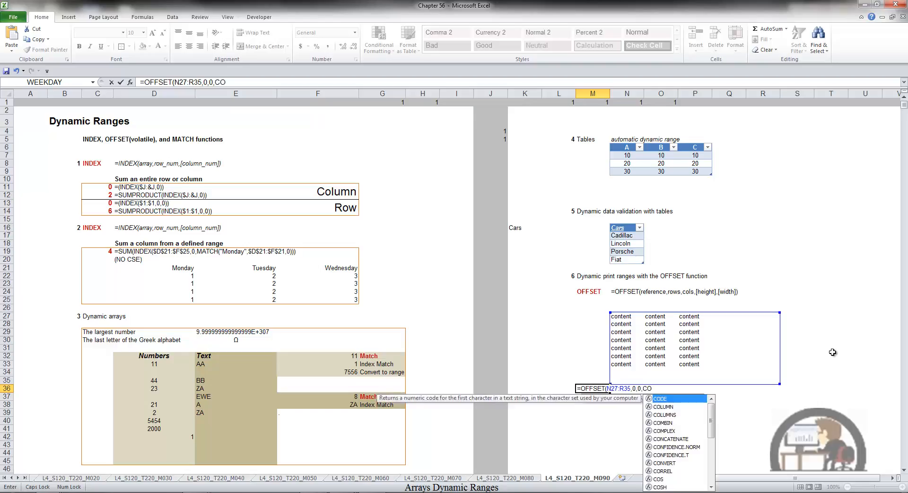
text(UNTA)
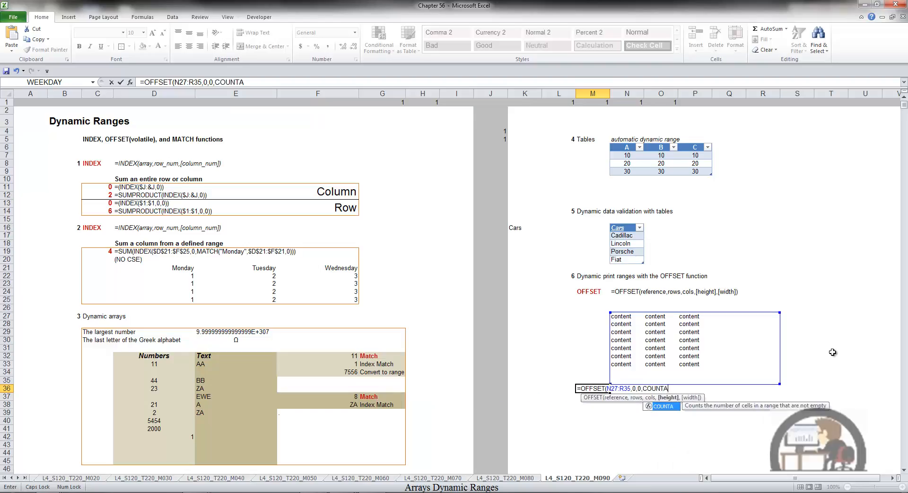
text(()
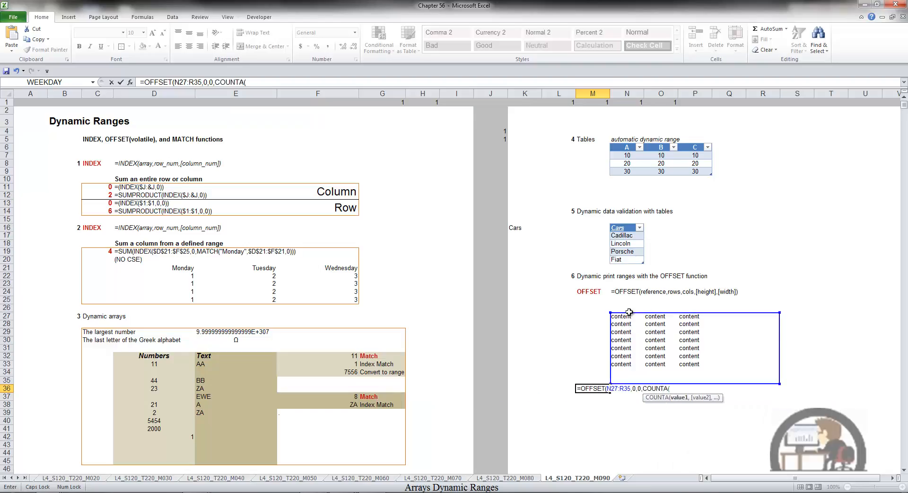
drag(625, 317, 626, 380)
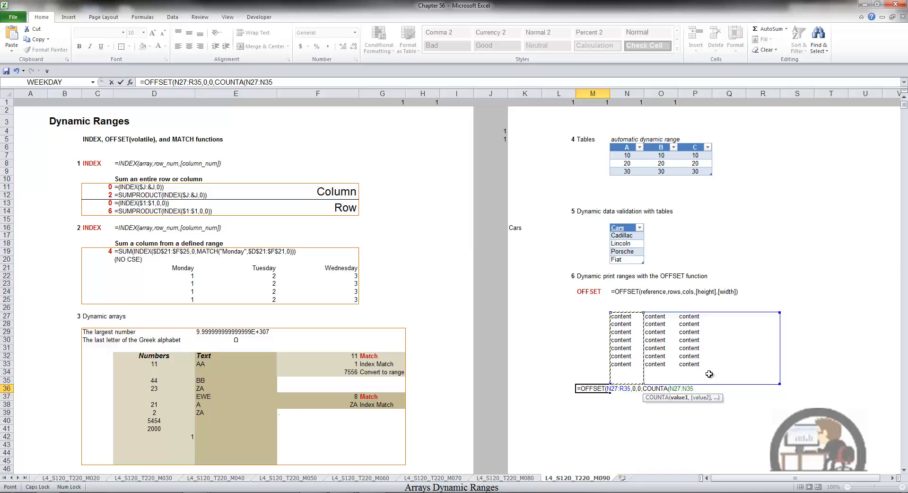
text(),)
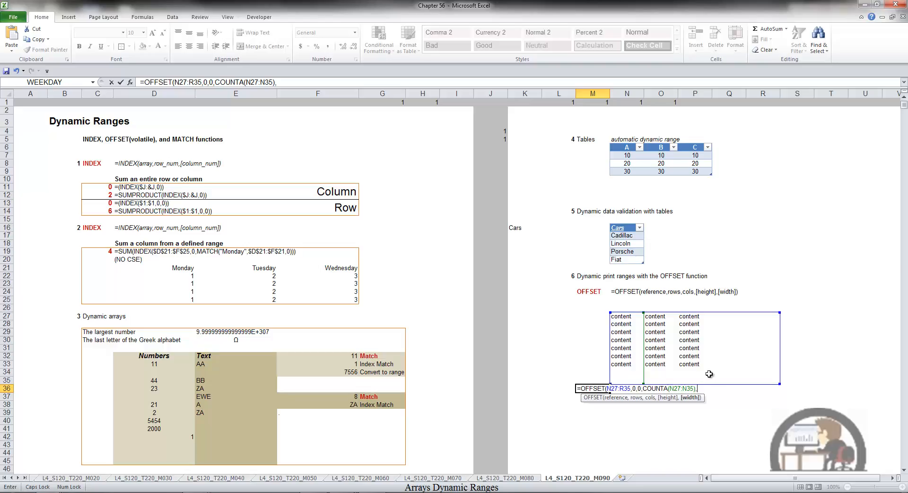
text(COUN)
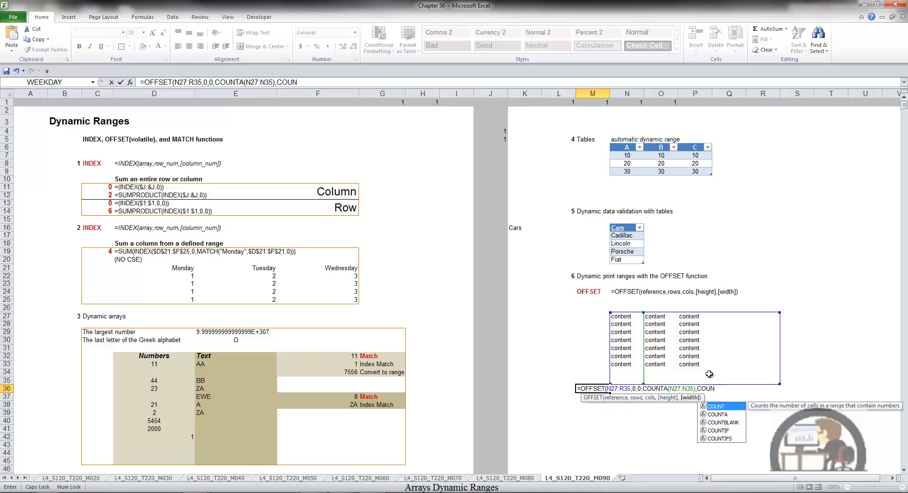
text(TA()
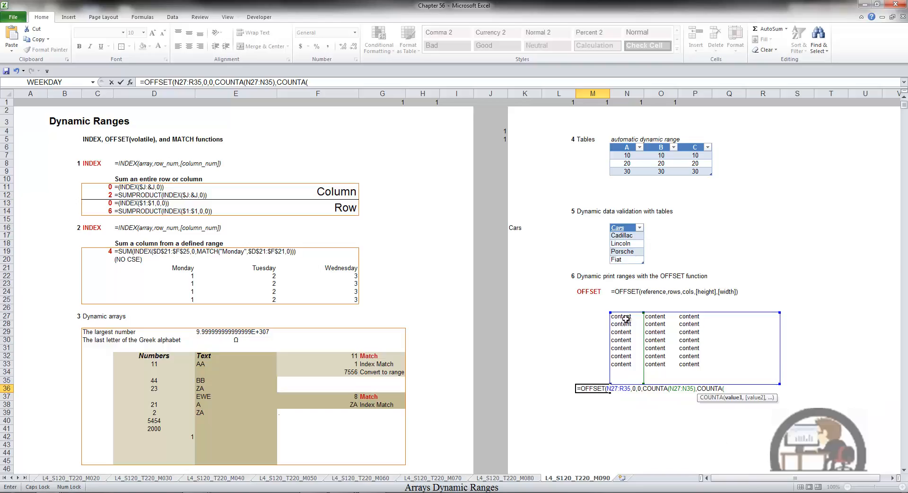
Enter COUNTA(N27:R27) as the width argument and complete the OFFSET formula in M36.
drag(626, 319, 759, 314)
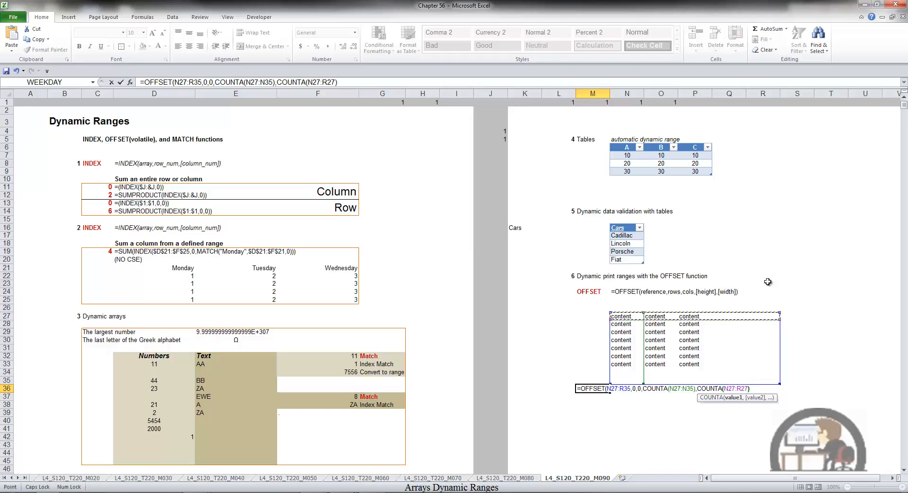
text())
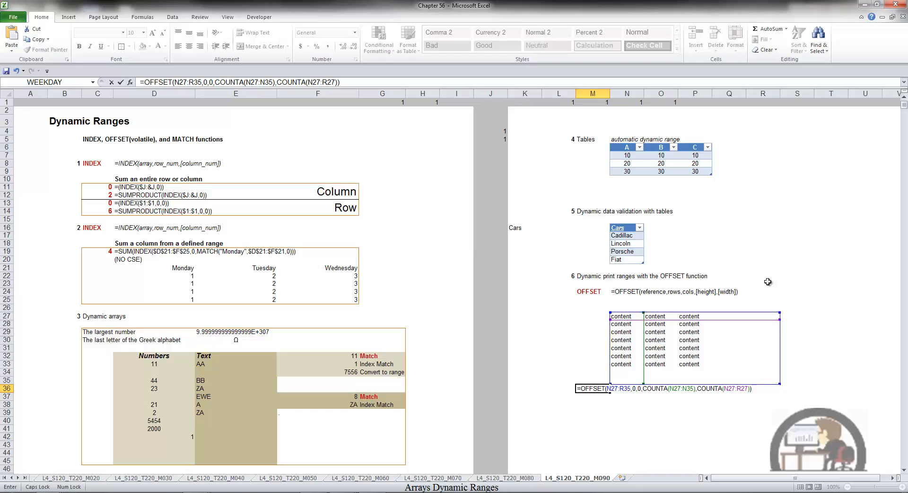
key(ctrl+Return)
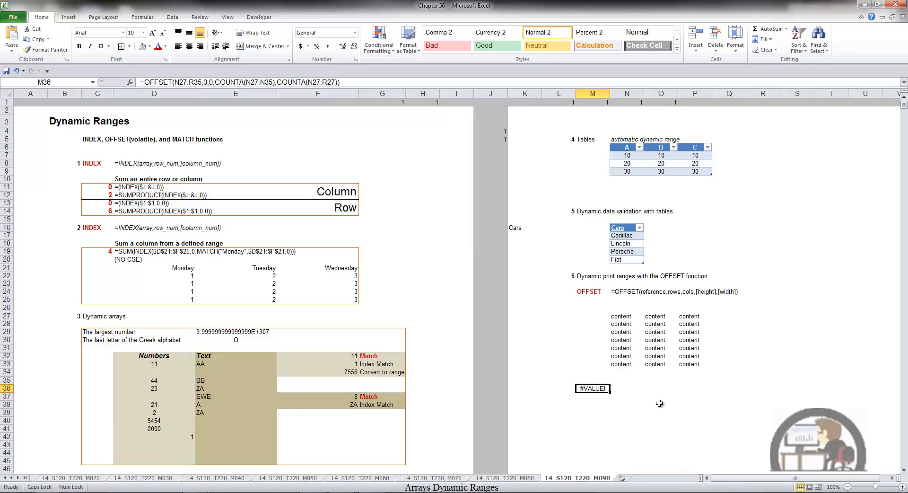
Set the empty range O37:P40 as the sheet's print area.
drag(658, 397, 692, 420)
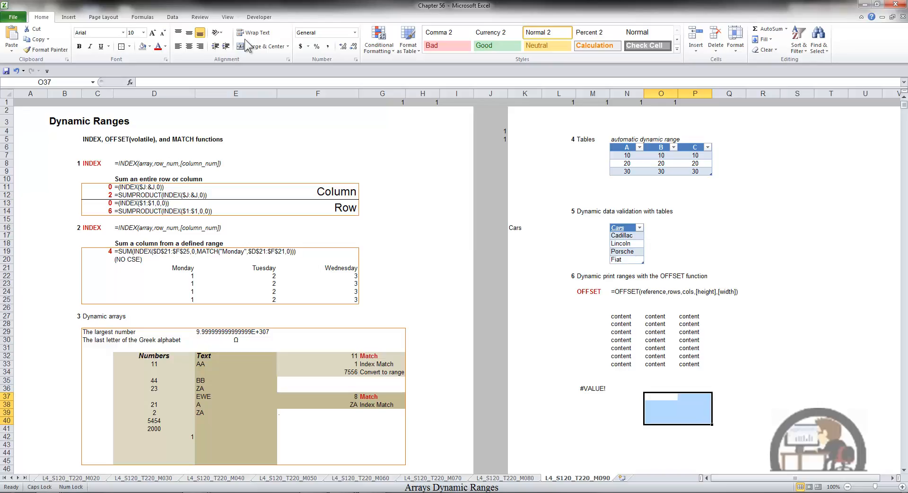
click(115, 15)
click(141, 43)
click(158, 61)
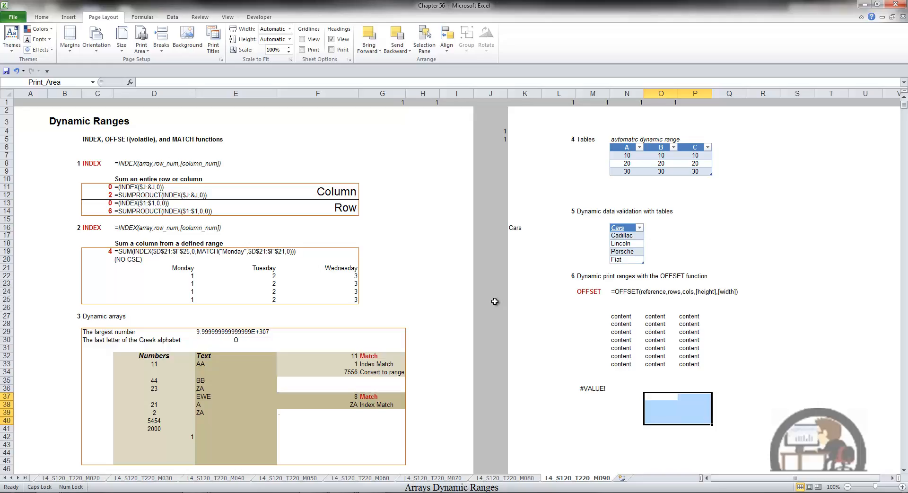
Copy the full OFFSET formula text from M36 and leave the cell's formula as it is.
click(599, 390)
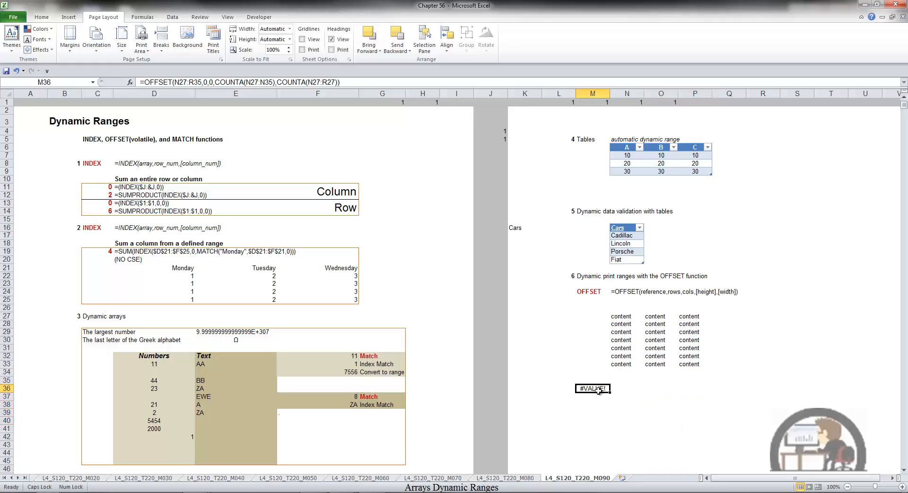
click(341, 82)
drag(342, 82, 130, 85)
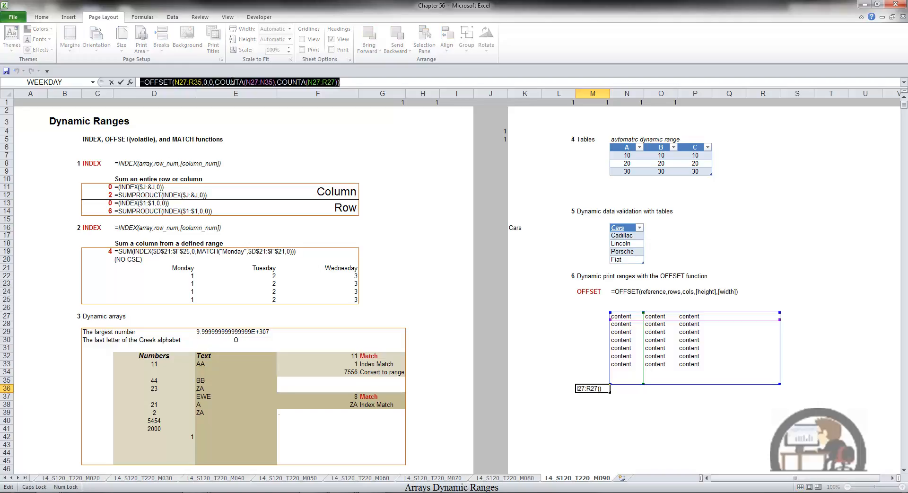
text(=)
click(294, 146)
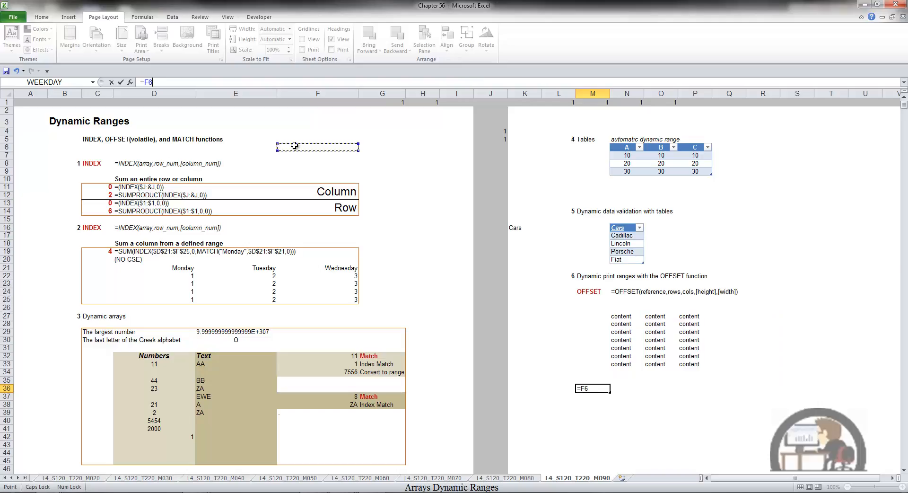
text(`)
key(Escape)
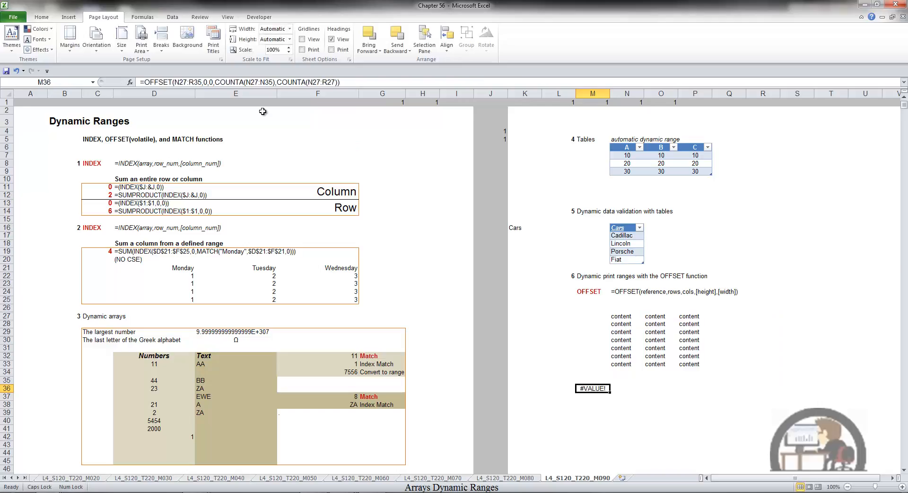
Replace the reference of the name Print_Area with the copied OFFSET formula in the Name Manager.
click(150, 16)
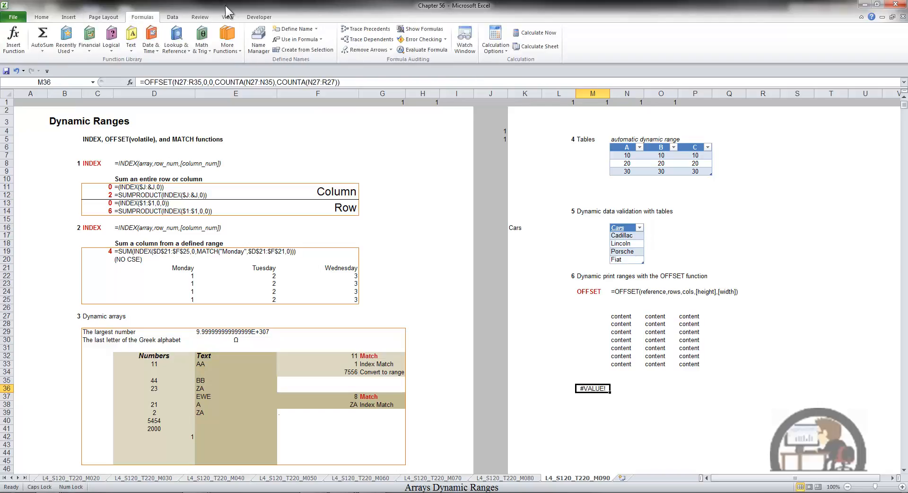
click(263, 41)
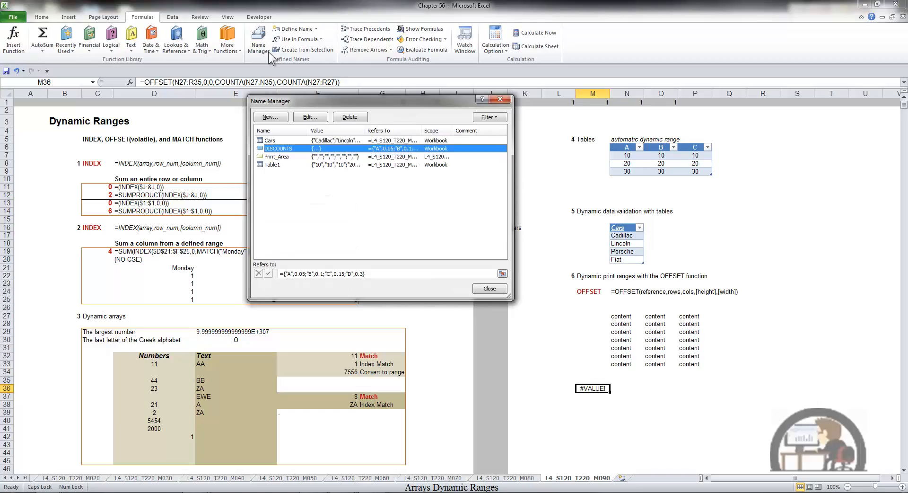
click(318, 157)
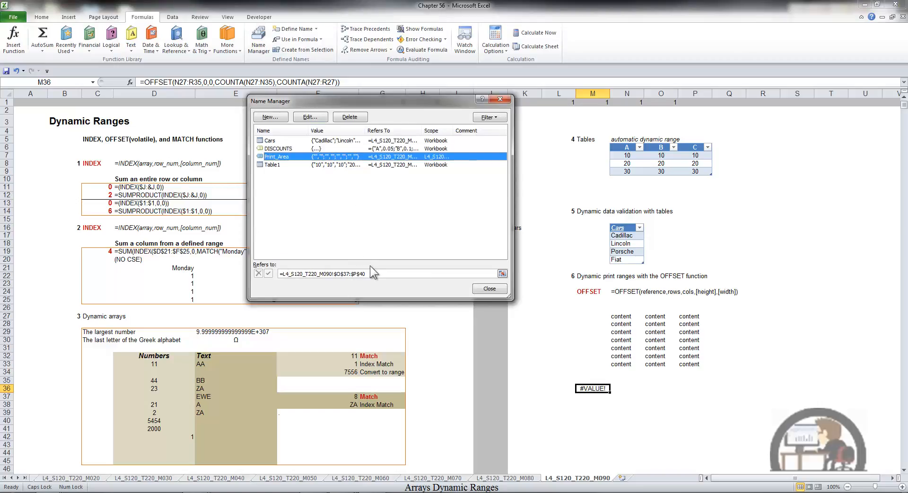
drag(371, 273, 290, 269)
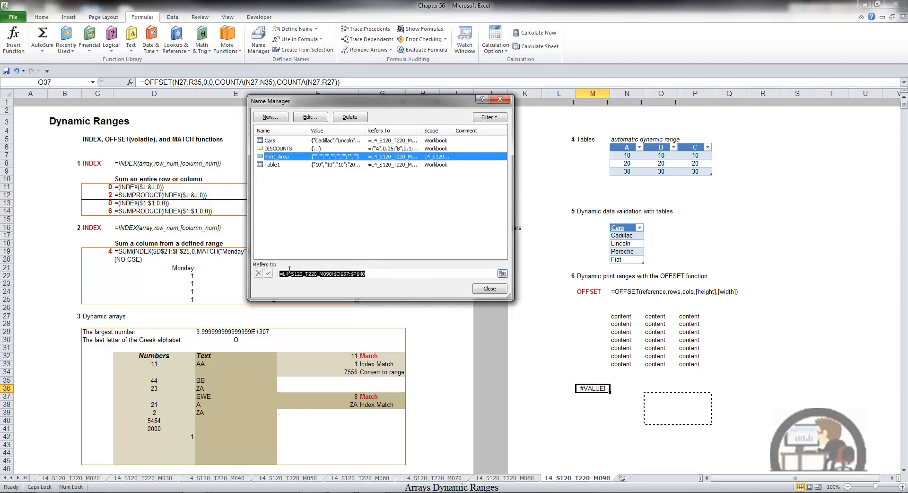
key(ctrl+v)
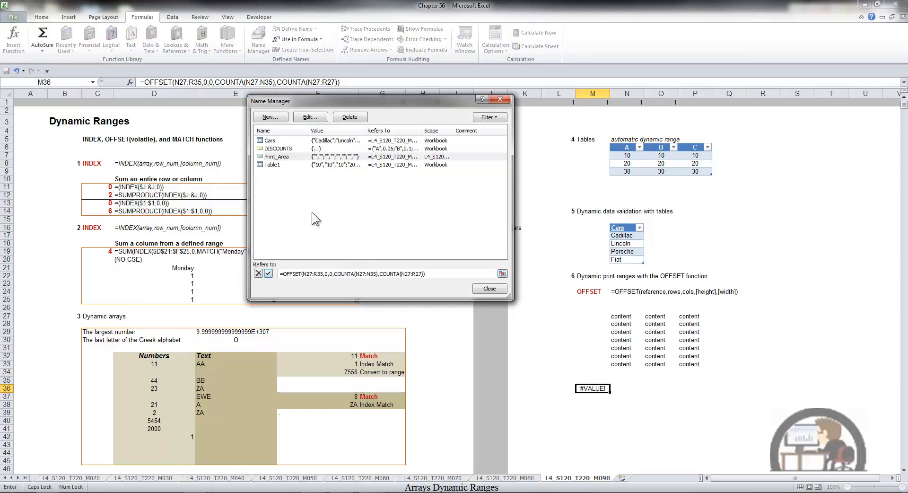
Make the references N27:R35, N27:N35 and N27:R27 absolute in the OFFSET formula of the name Print_Area.
click(307, 275)
key(F4)
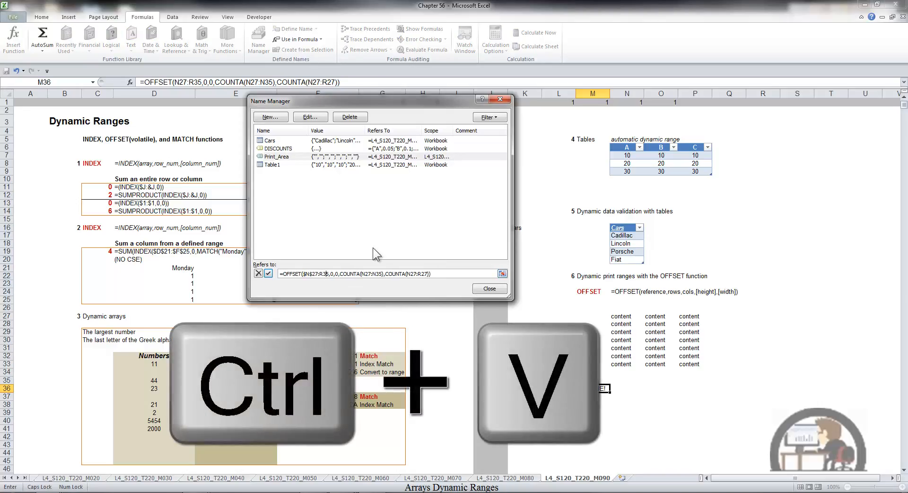
key(F4)
click(372, 274)
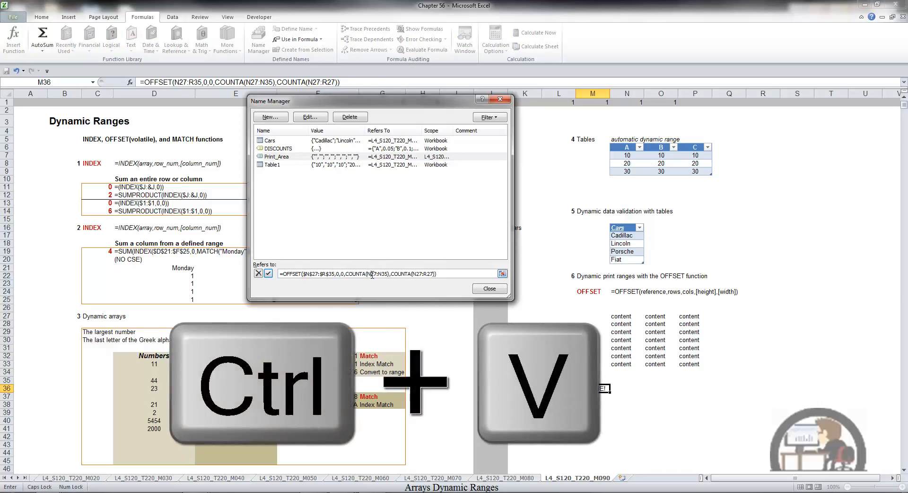
key(F4)
click(388, 276)
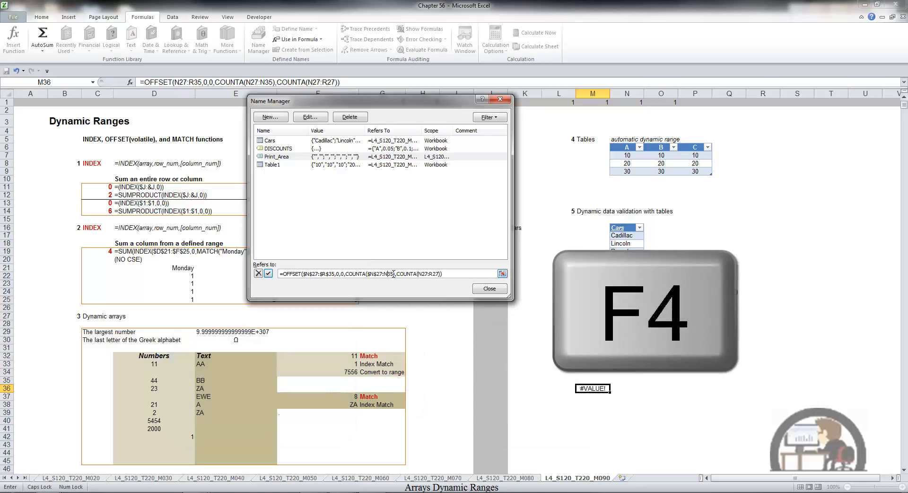
key(F4)
click(431, 273)
key(F4)
click(446, 274)
key(F4)
Save the edited Print_Area reference, close the Name Manager and check the sheet's print preview.
click(268, 273)
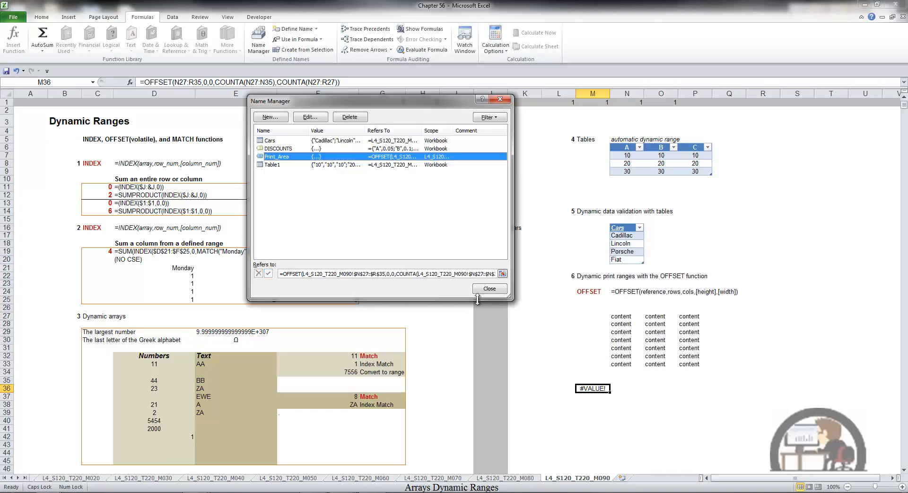
click(489, 288)
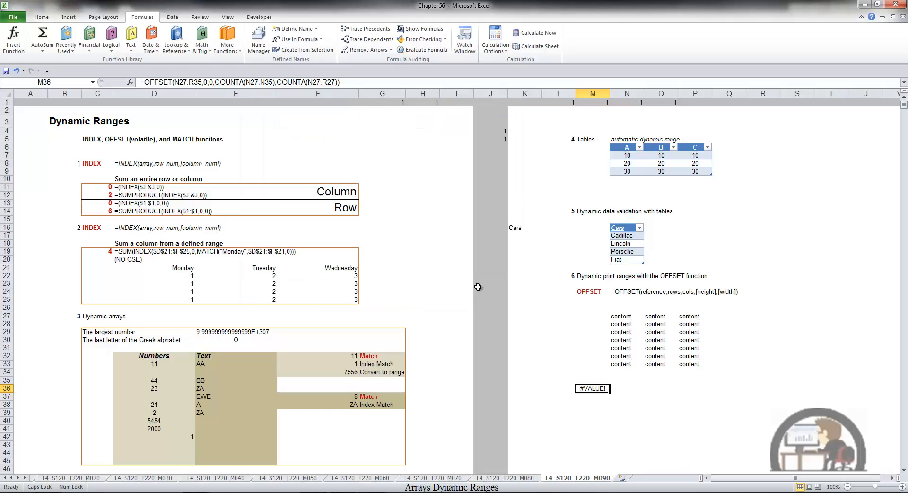
key(ctrl+p)
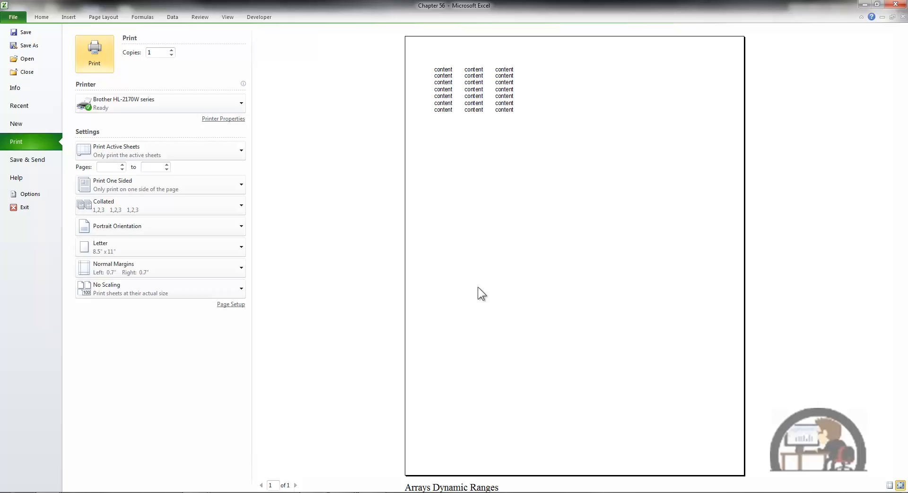
key(Escape)
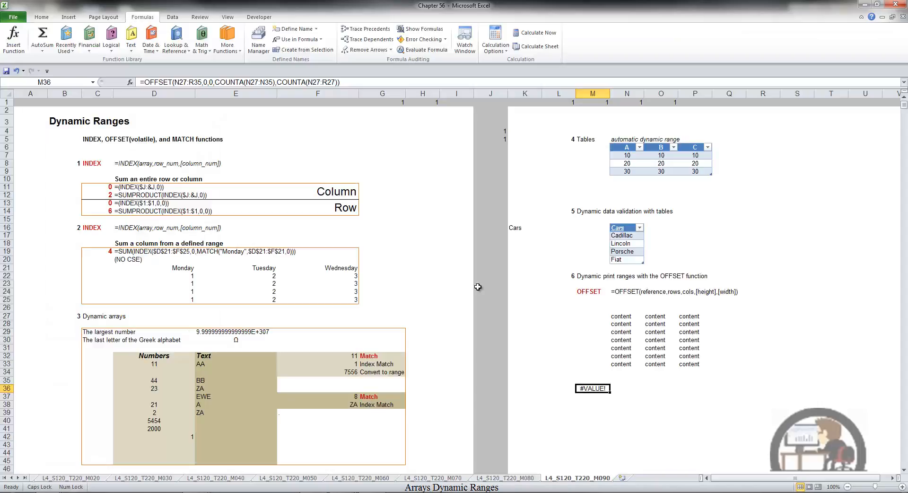
Enter MORE in Q27, beside the first row of the content block.
click(708, 316)
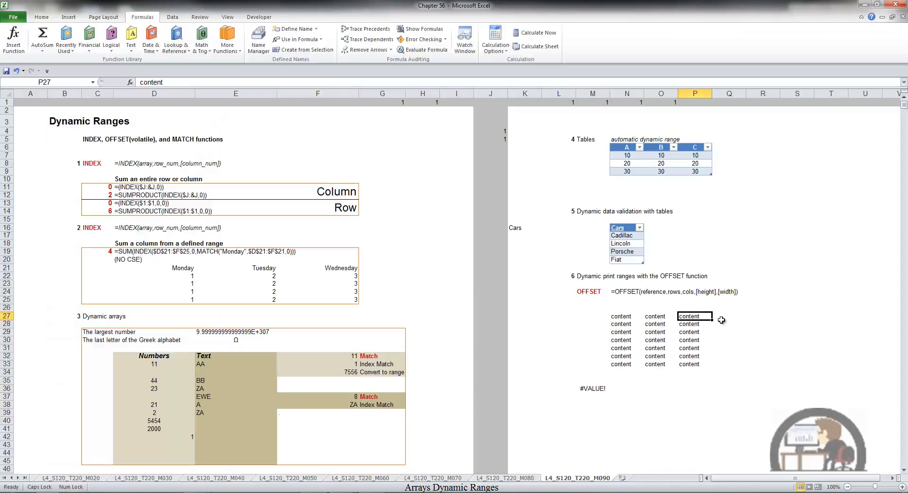
click(722, 321)
text(MORE)
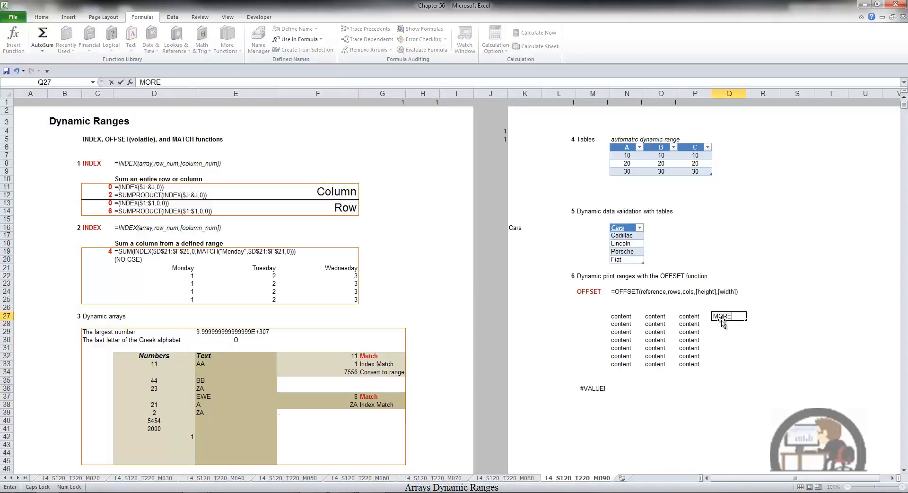
key(Return)
Copy MORE from Q27 into Q28:Q33 and check the extended print area in the print preview.
click(722, 322)
key(ctrl+c)
key(Down)
key(shift+Down)
key(shift+Down)
key(shift+Down)
key(shift+Down)
key(shift+Down)
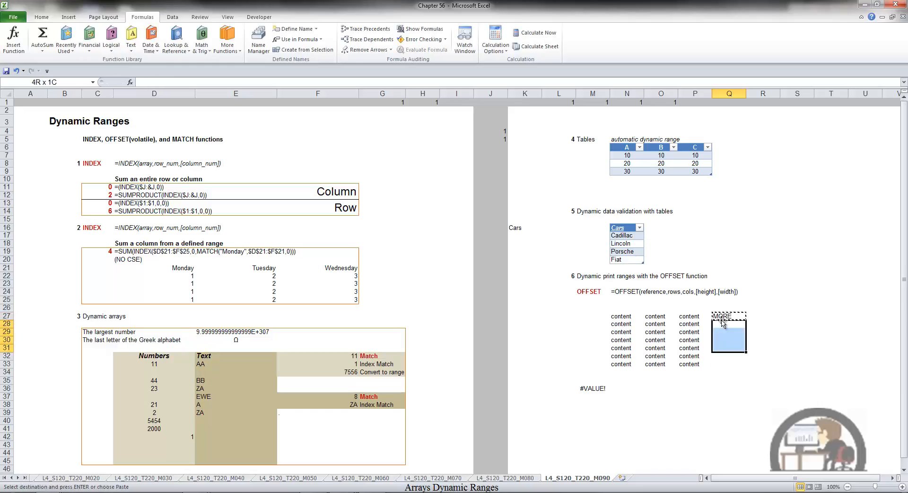
key(Return)
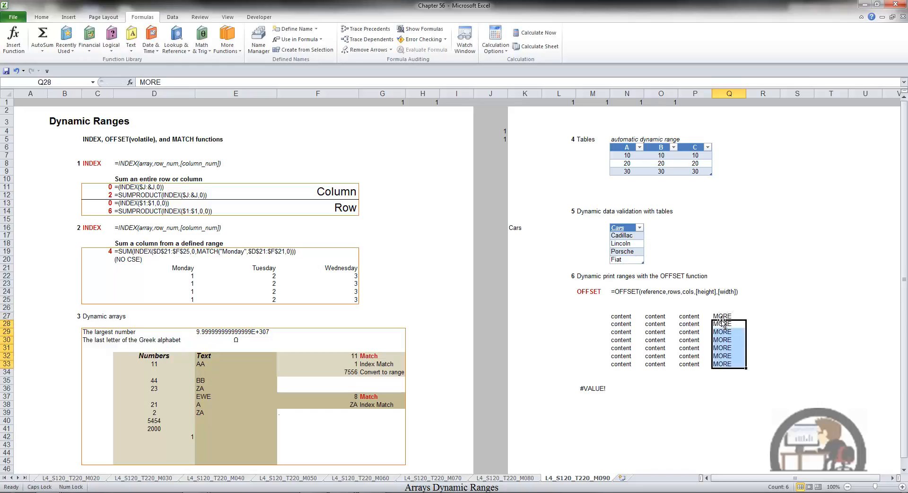
key(ctrl+p)
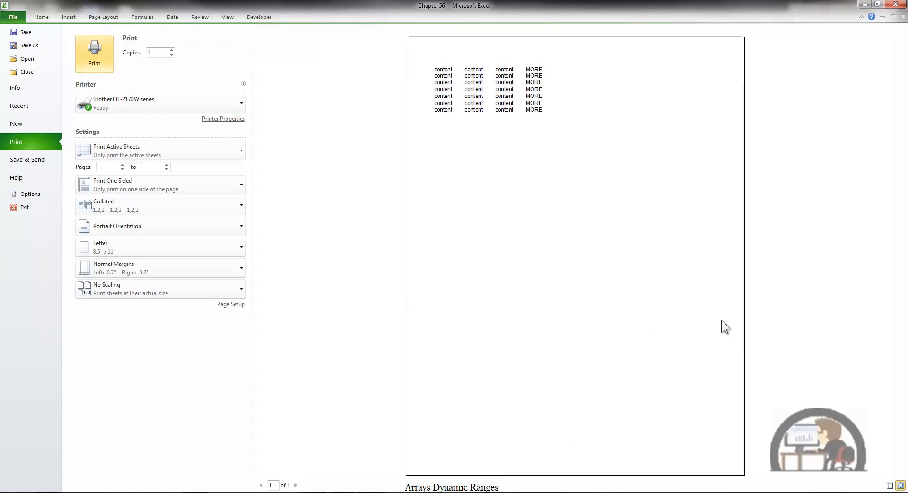
key(Escape)
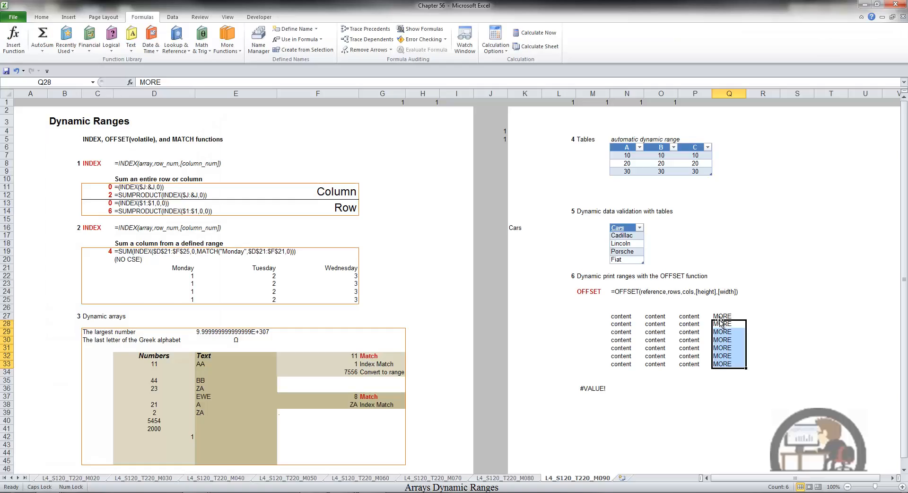
Enter MORE in N34 below the content block and check the print preview with the added row.
click(636, 372)
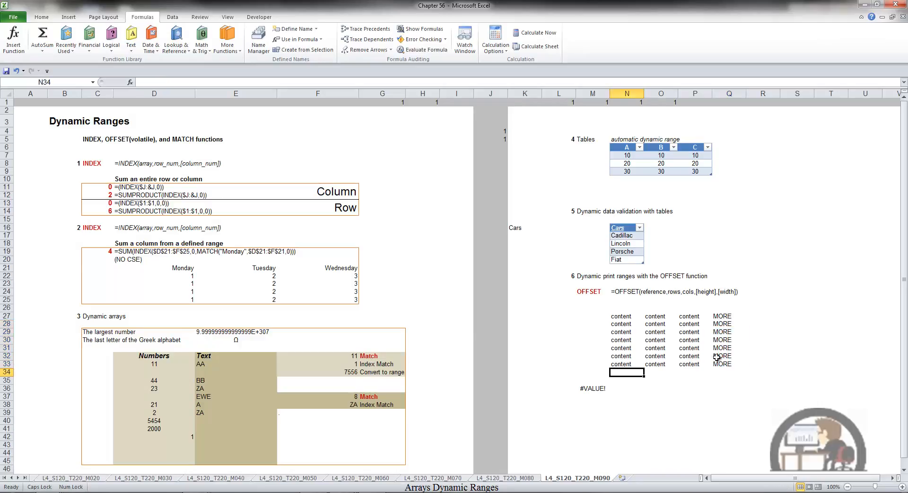
text(MORE)
key(Return)
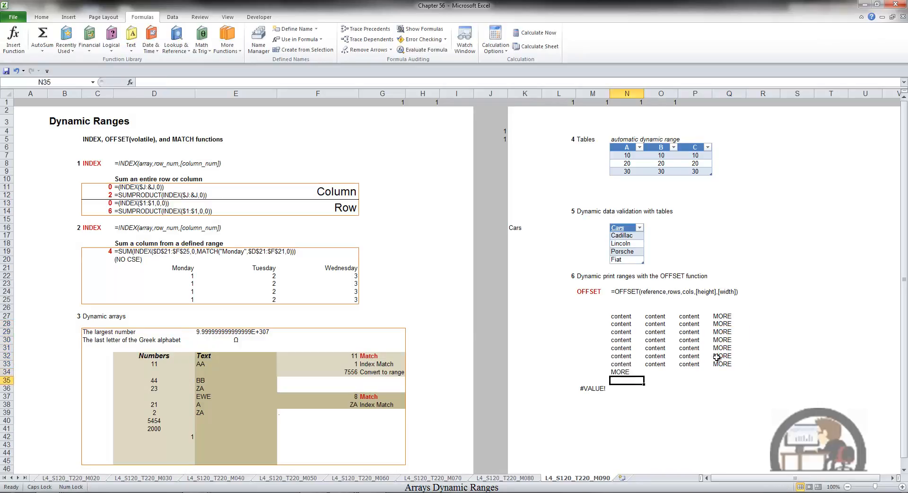
key(ctrl+p)
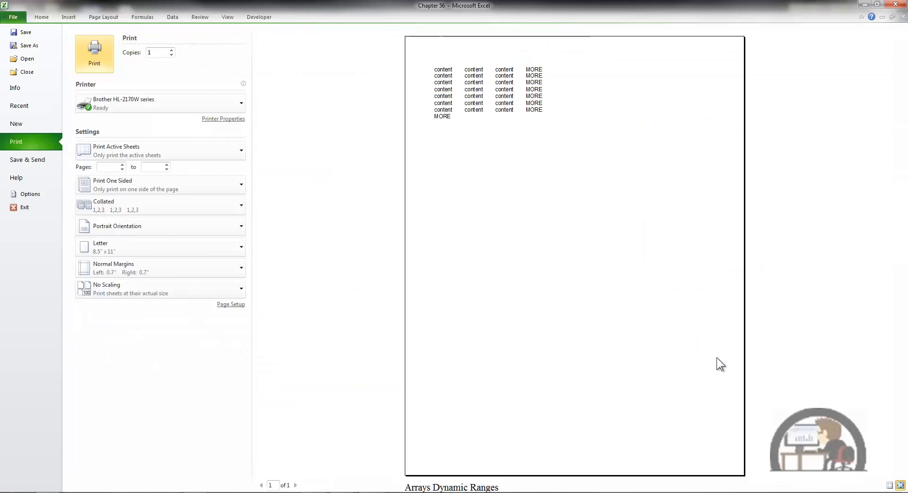
key(Escape)
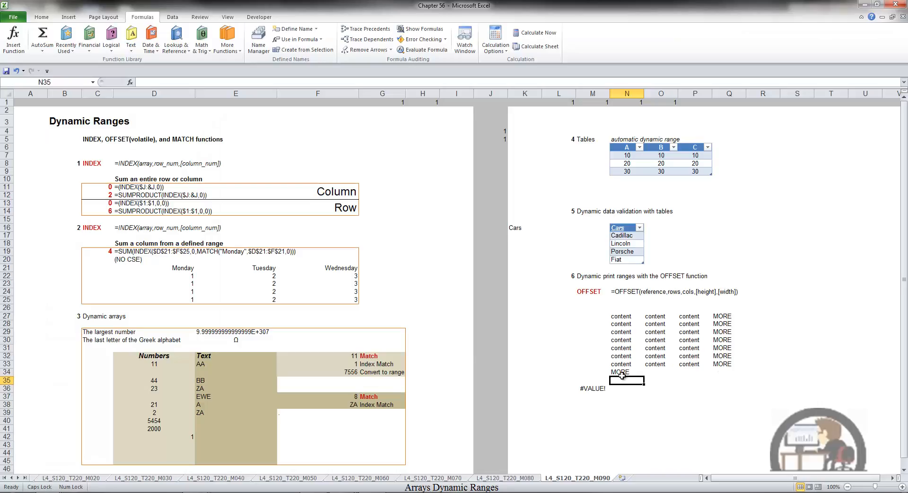
Open the OFFSET formula in M36 for editing to examine its referenced ranges.
click(591, 395)
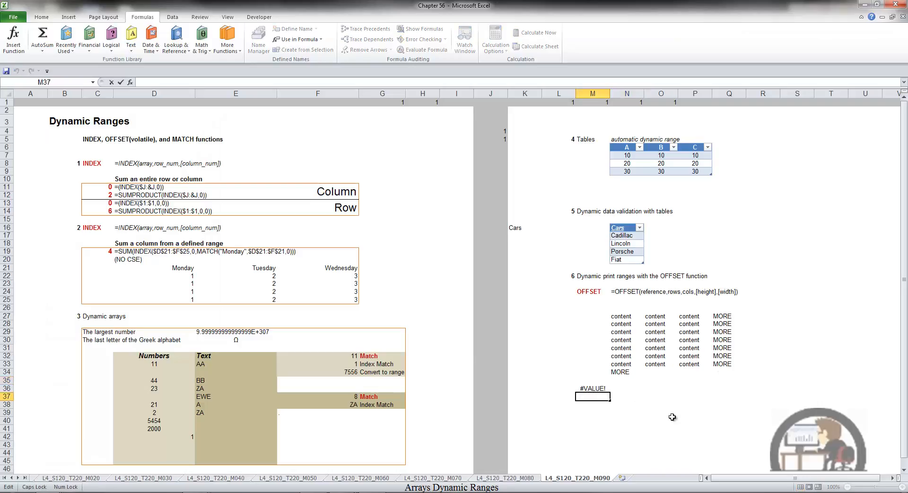
click(600, 388)
key(F2)
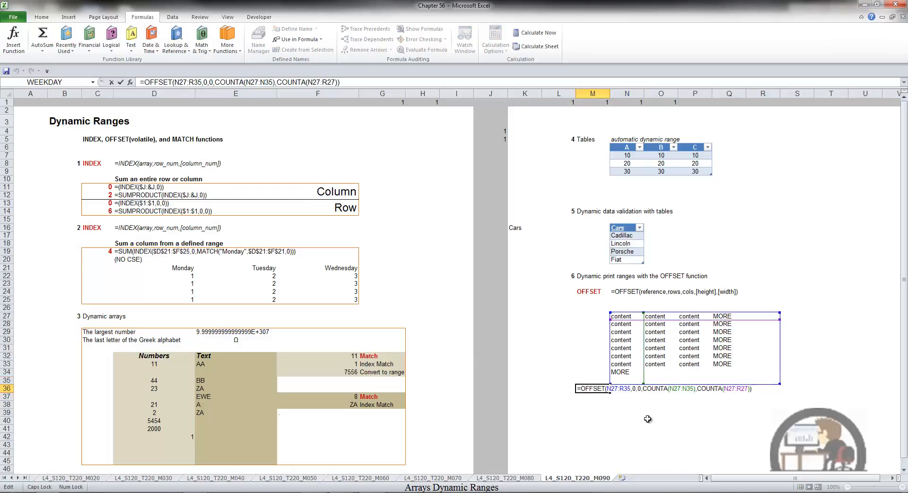